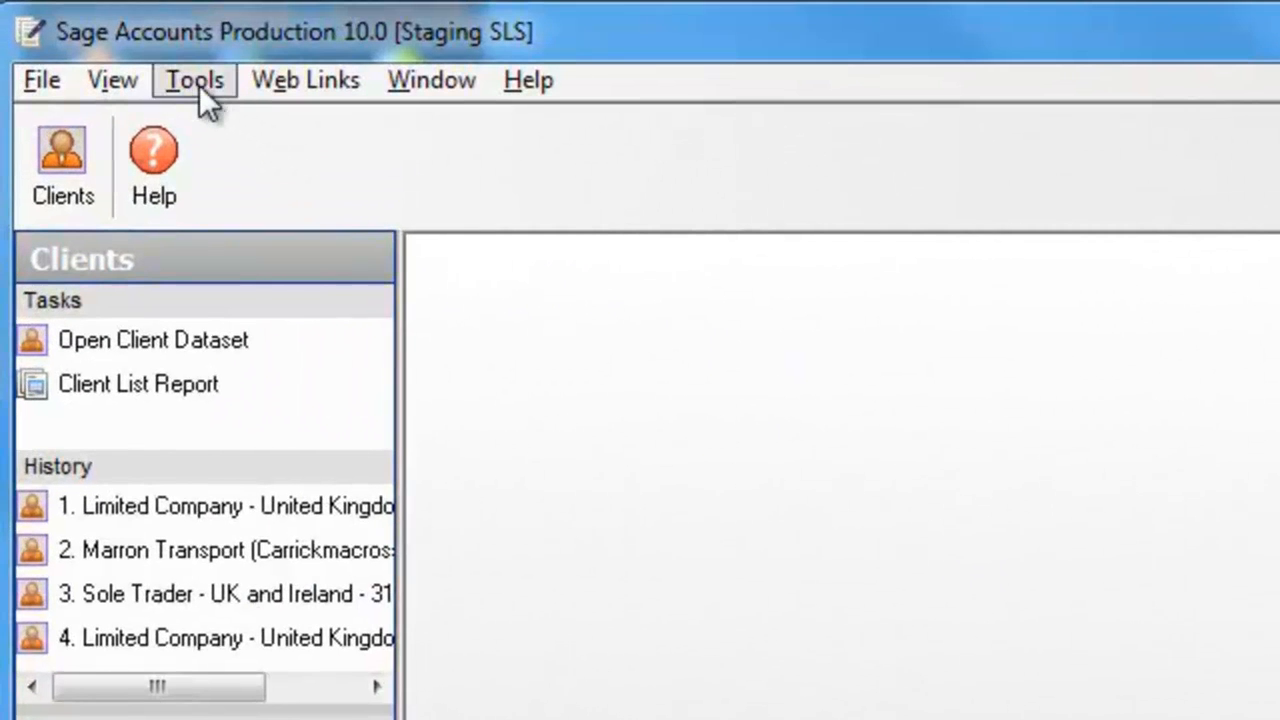
# Step: Launch iXBRL Document Tagging from Sage Accounts Production and import MARRON DIRSREP.doc from the SAP Accounts folder as a new file
pyautogui.click(99, 42)
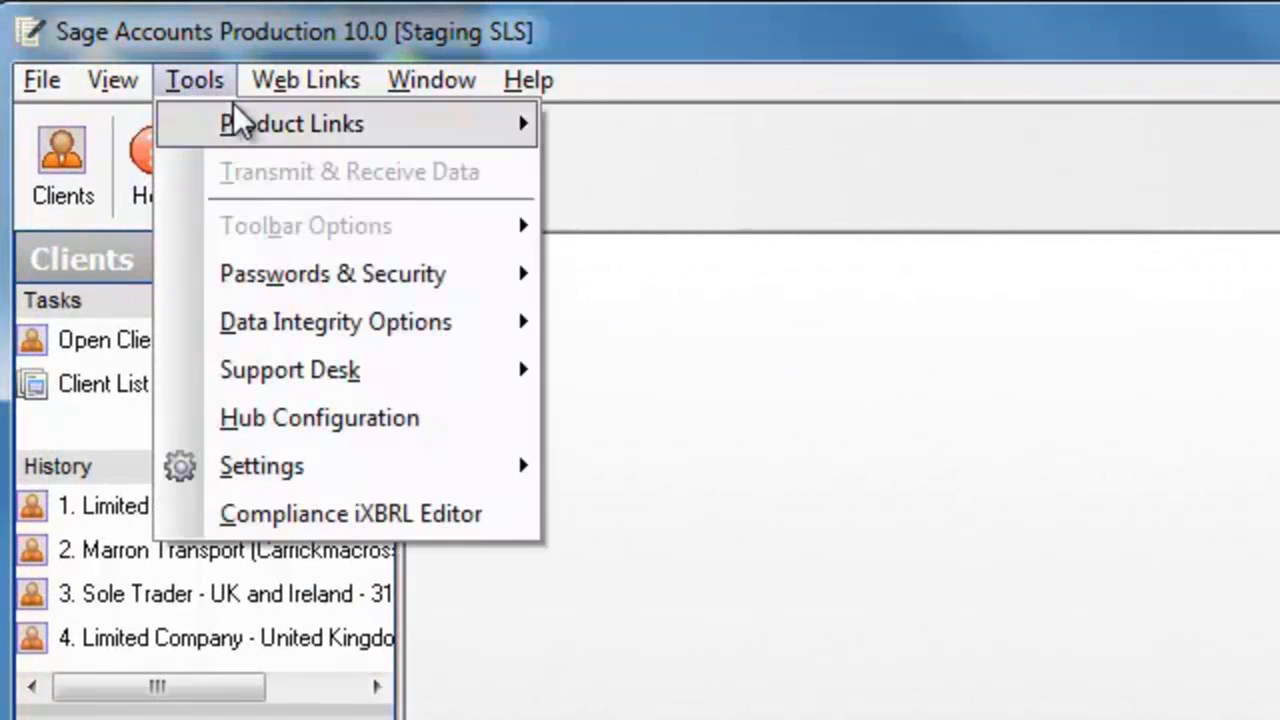
pyautogui.moveTo(245, 122)
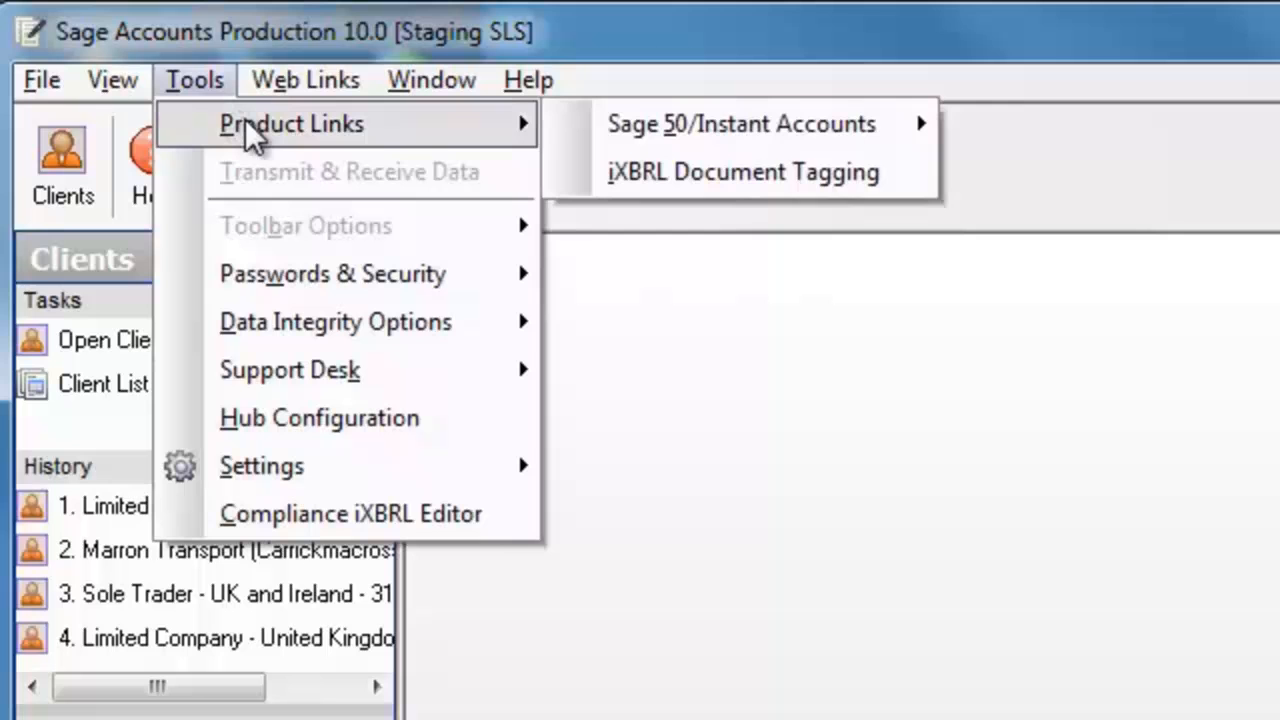
pyautogui.click(658, 180)
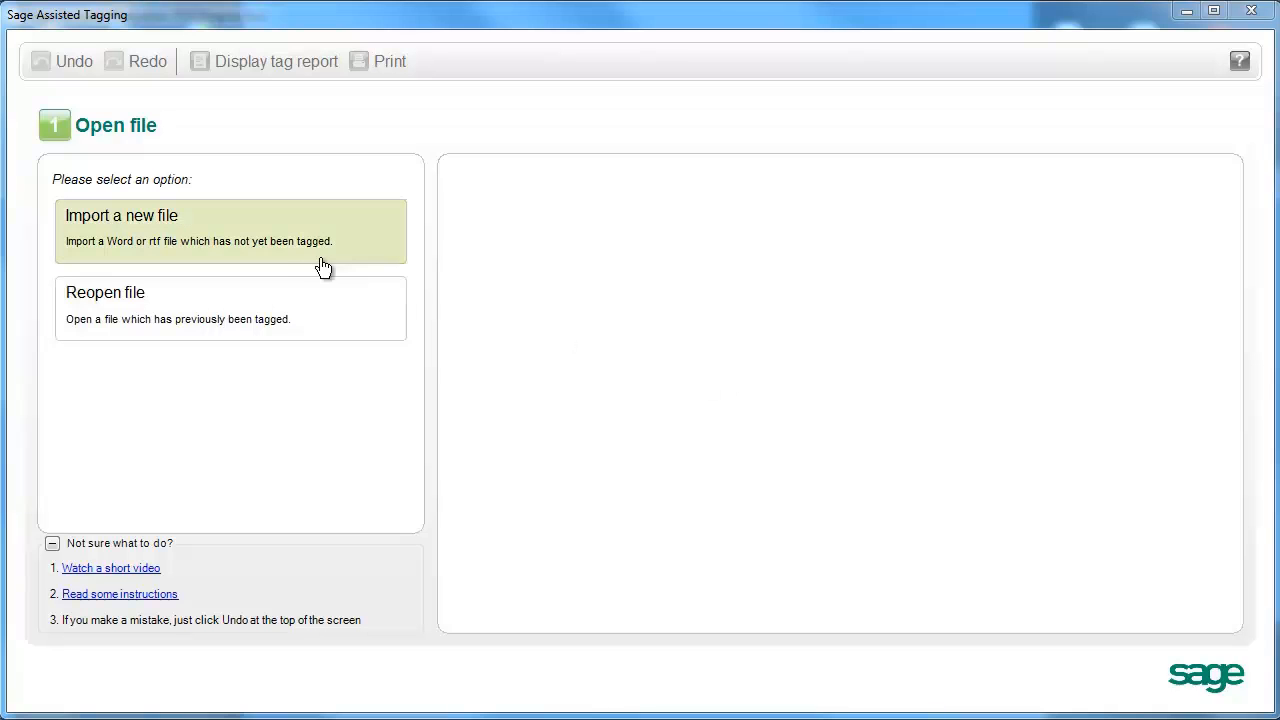
pyautogui.click(228, 238)
pyautogui.click(438, 168)
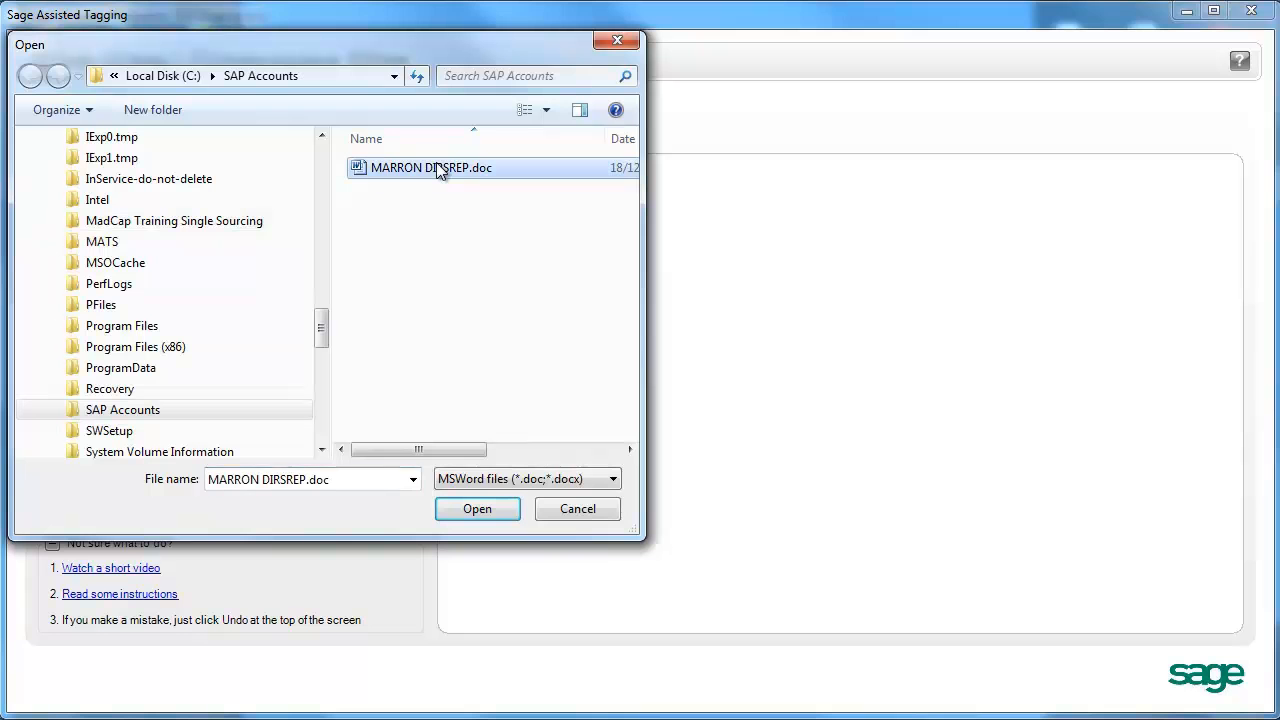
pyautogui.click(483, 510)
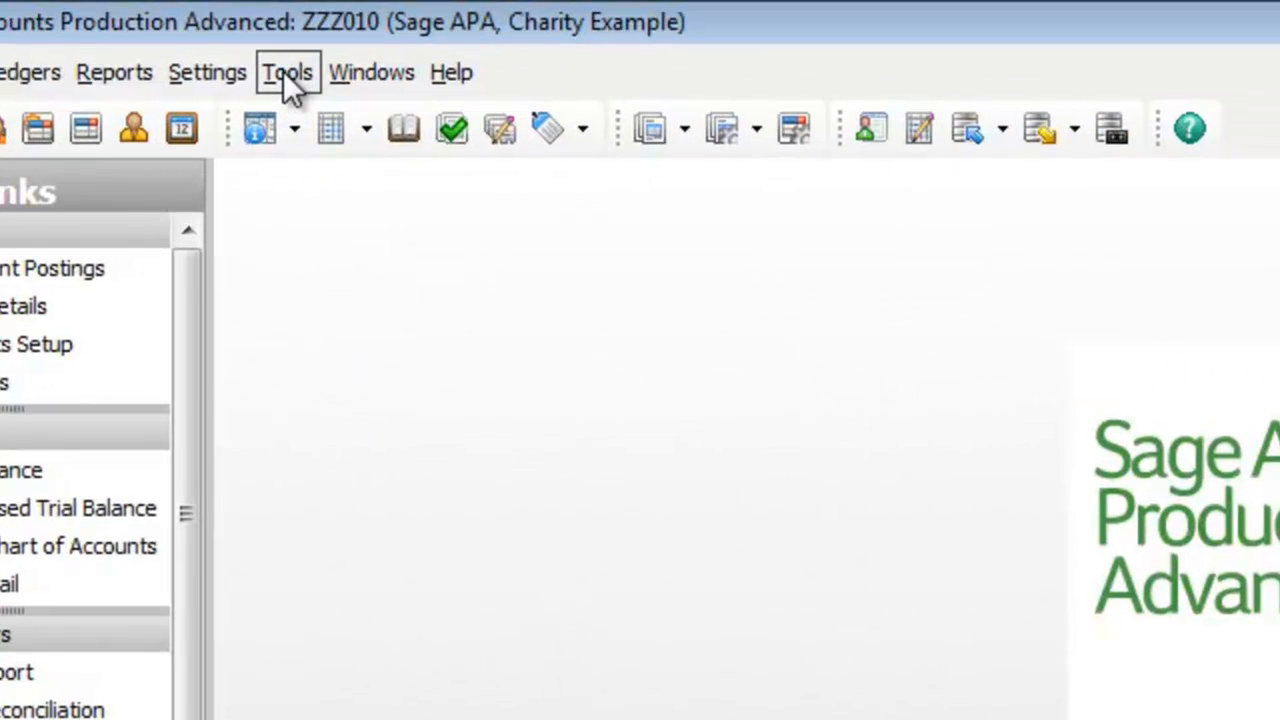
# Step: In Sage Accounts Production Advanced, launch iXBRL Document Tagging from the Sage Links and start importing a new file
pyautogui.click(283, 71)
pyautogui.moveTo(350, 310)
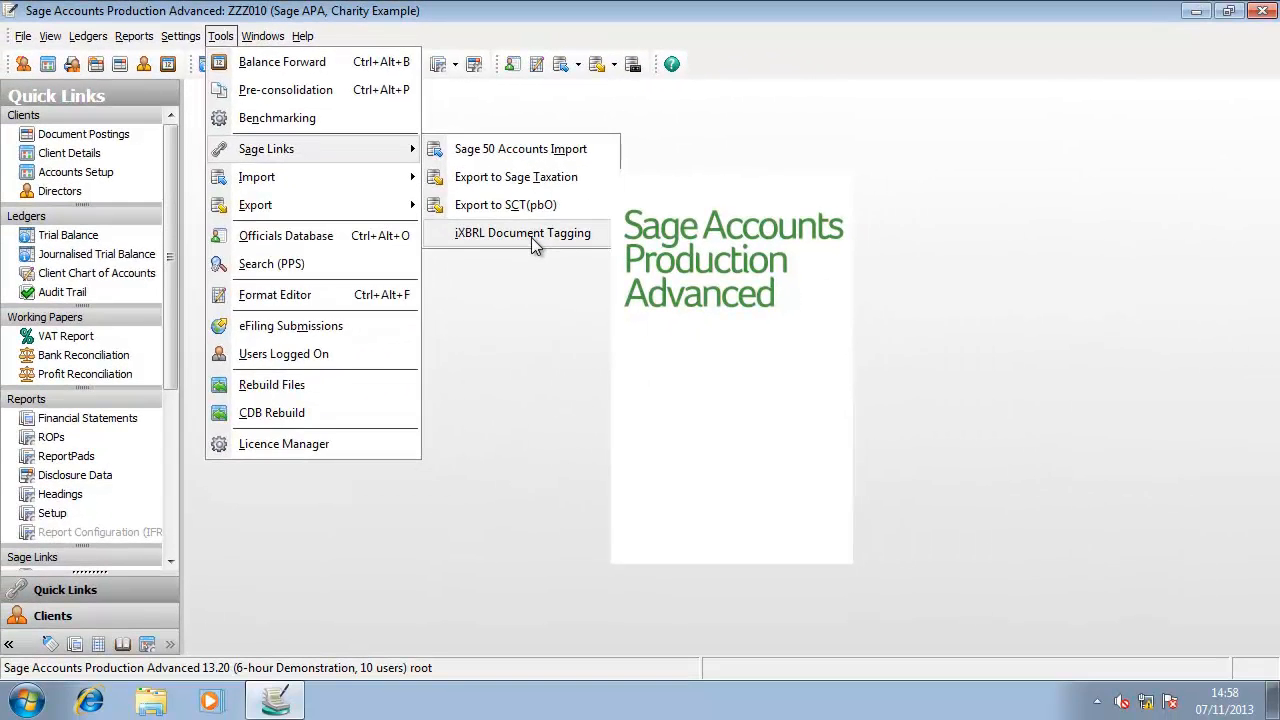
pyautogui.click(820, 422)
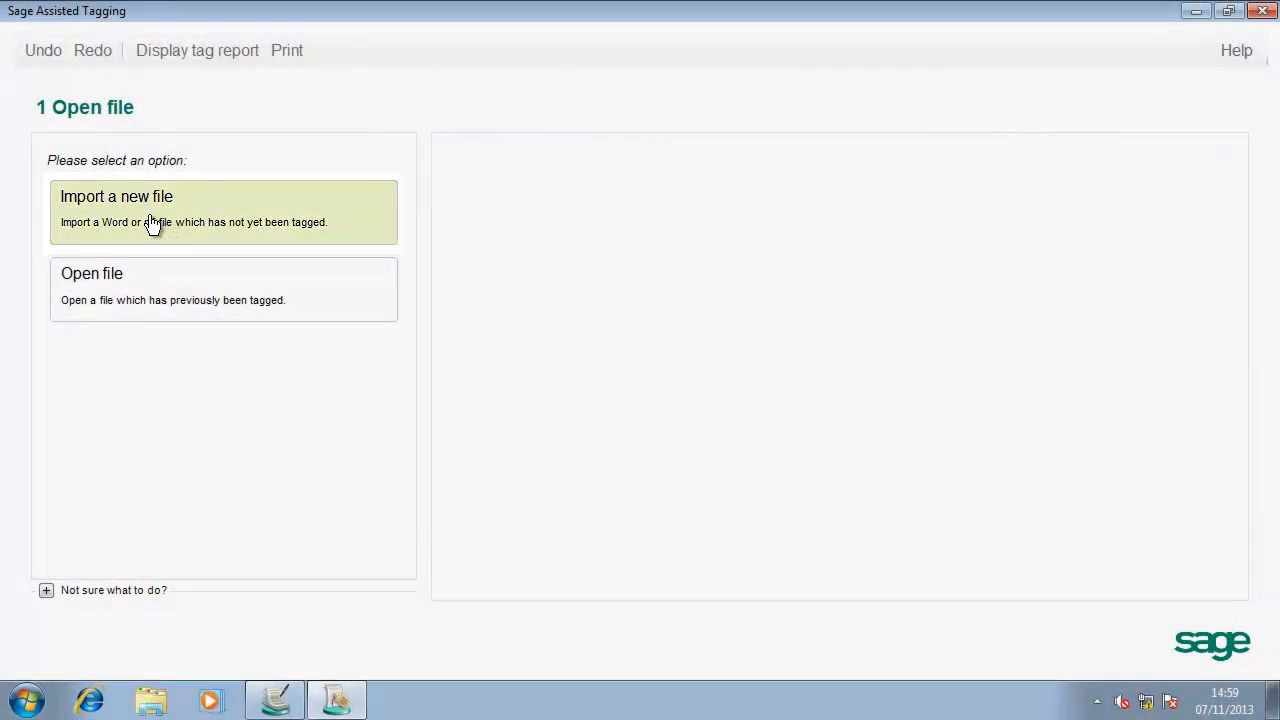
pyautogui.click(150, 222)
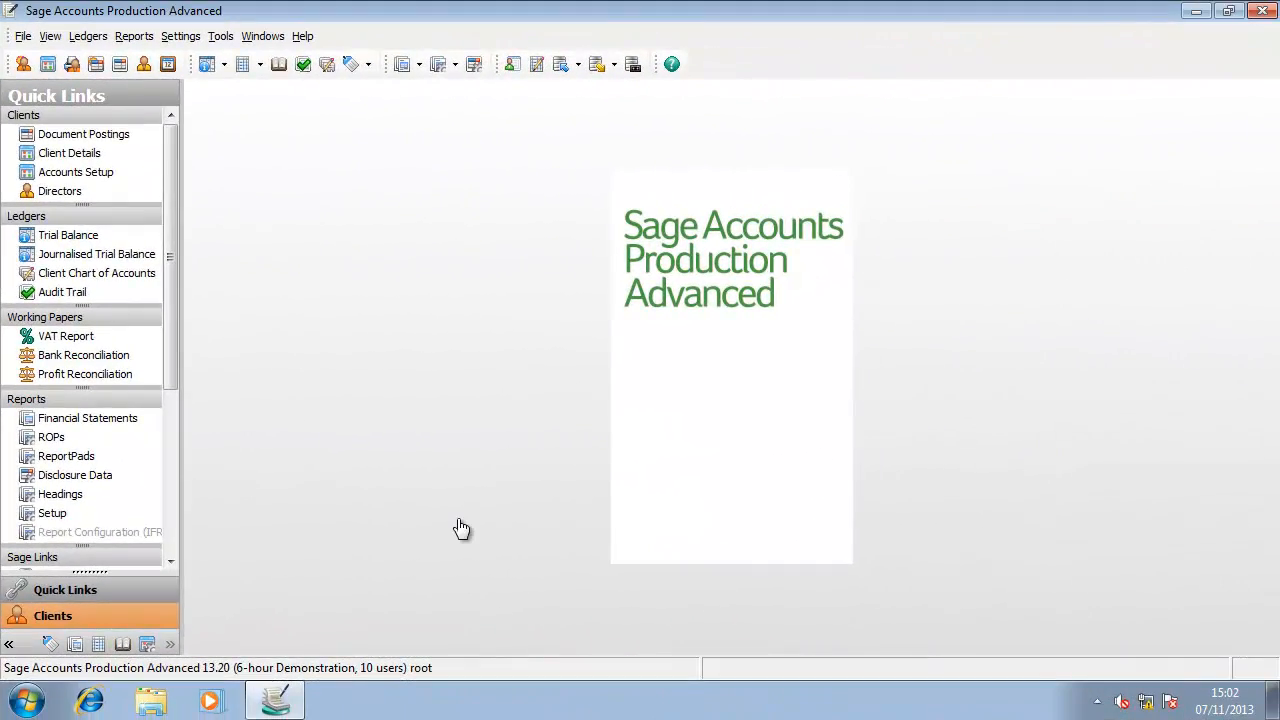
# Step: Open the client details and switch the current client to ZZZ010, Sage APA, Charity Example
pyautogui.click(69, 153)
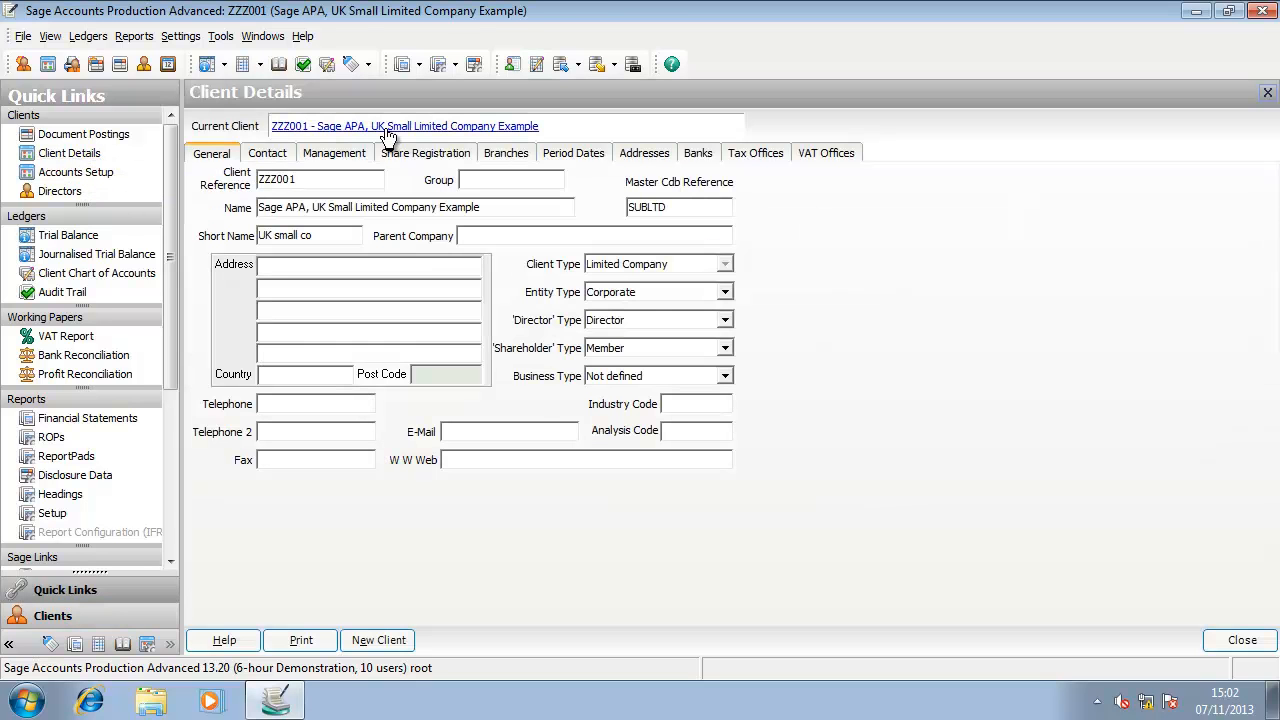
pyautogui.click(388, 135)
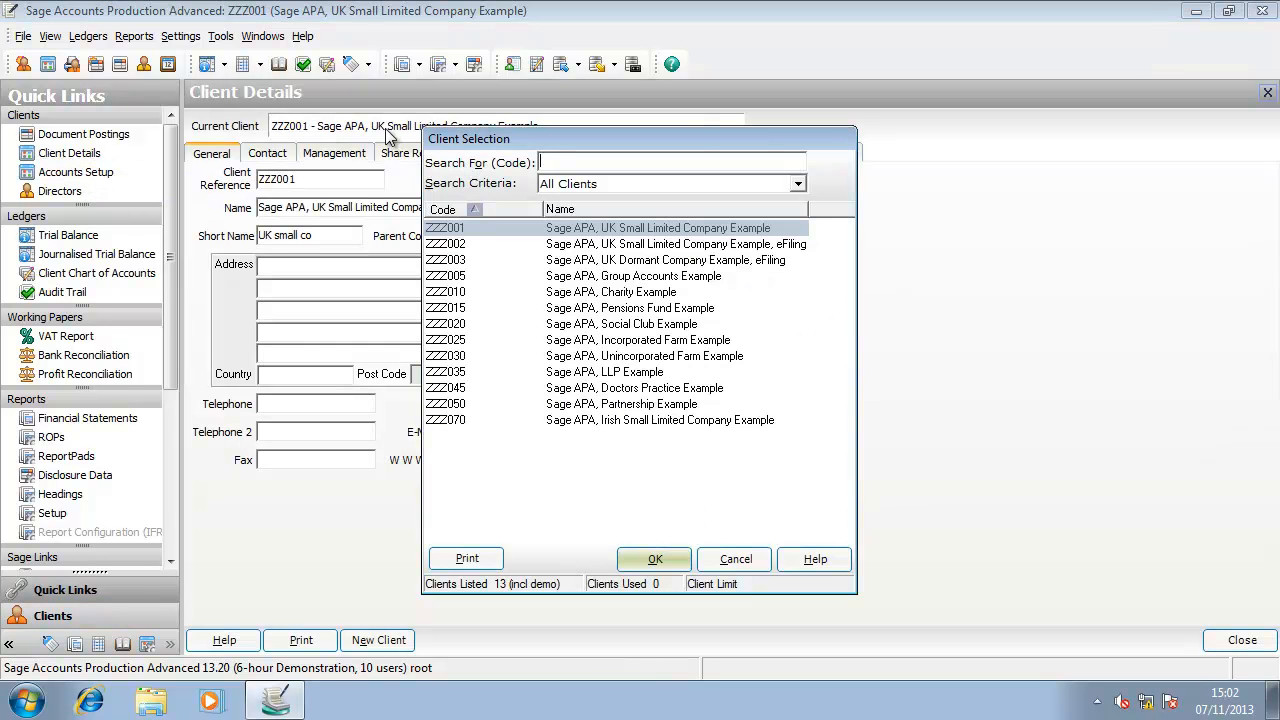
pyautogui.click(568, 293)
pyautogui.click(655, 559)
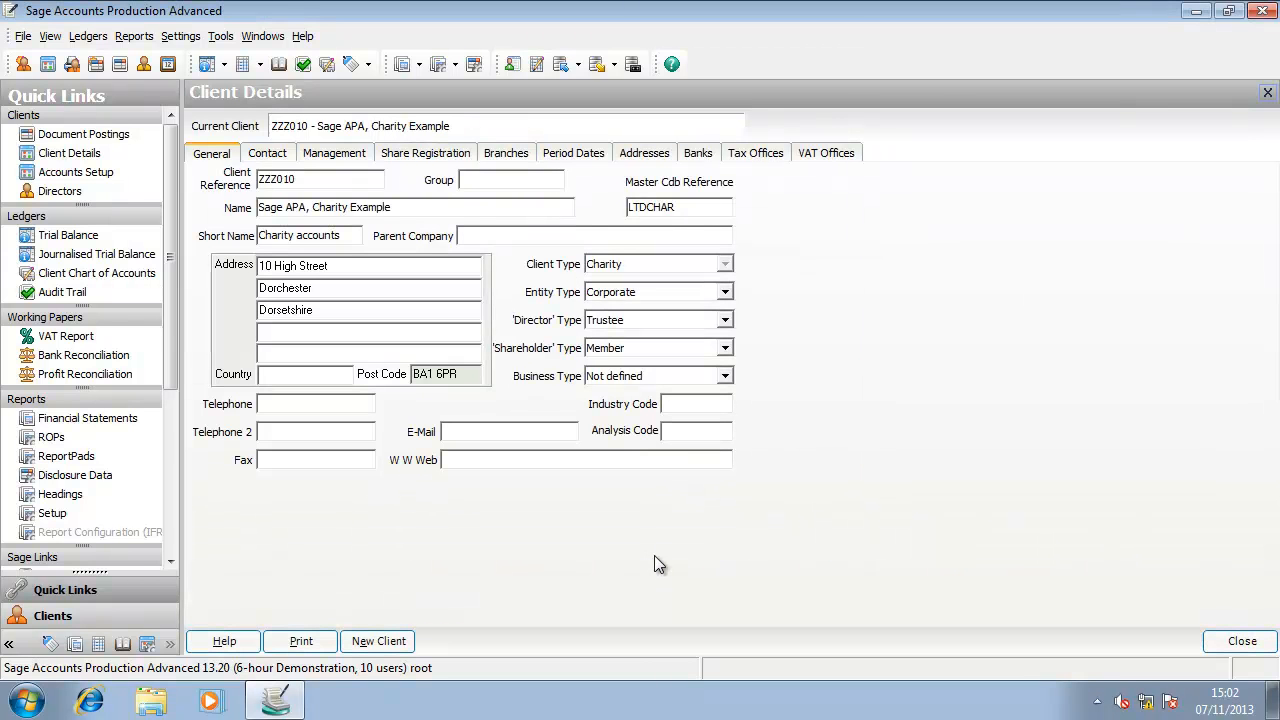
# Step: Run the Charity Accounts financial statements report as final accounts with iXBRL Accounts enabled
pyautogui.click(55, 418)
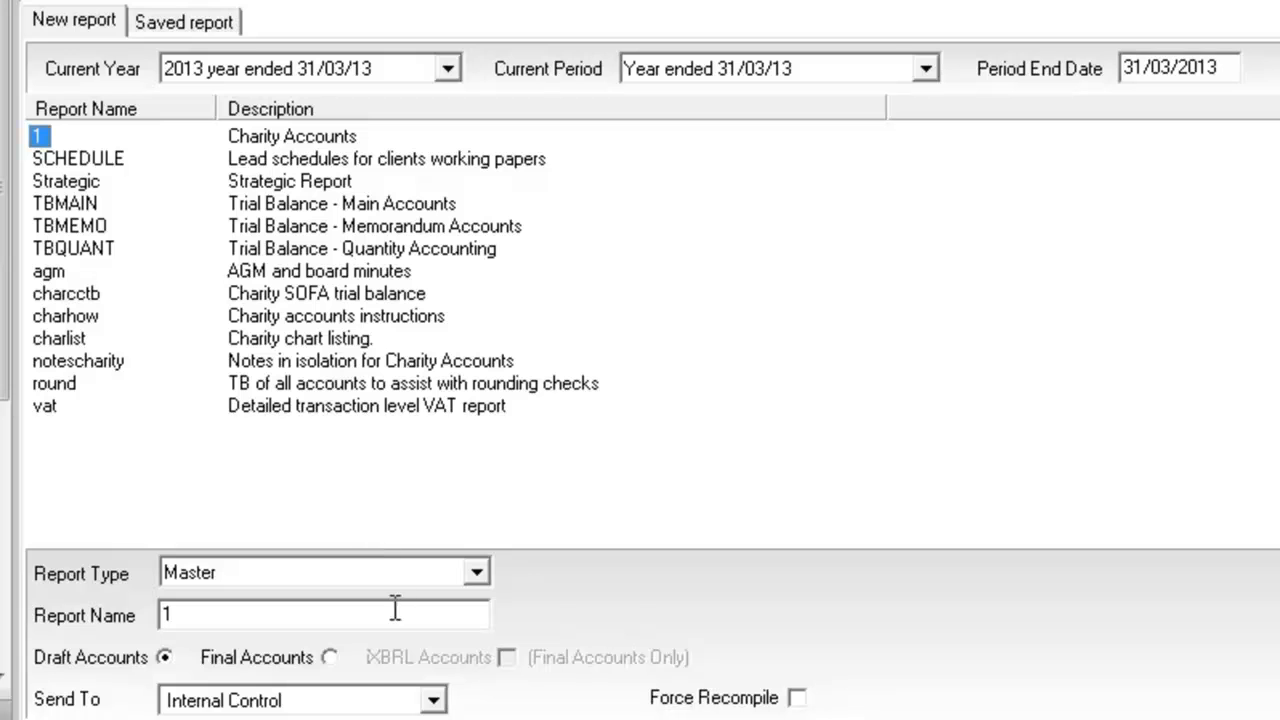
pyautogui.click(330, 657)
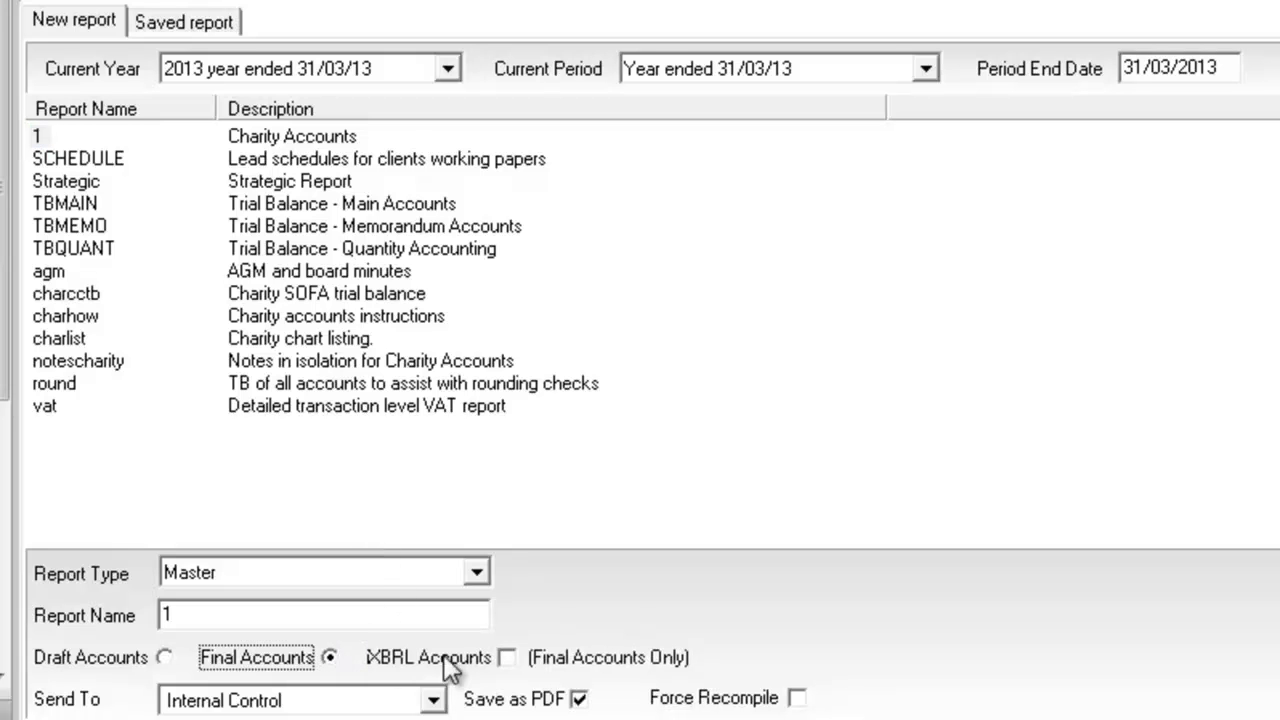
pyautogui.click(507, 658)
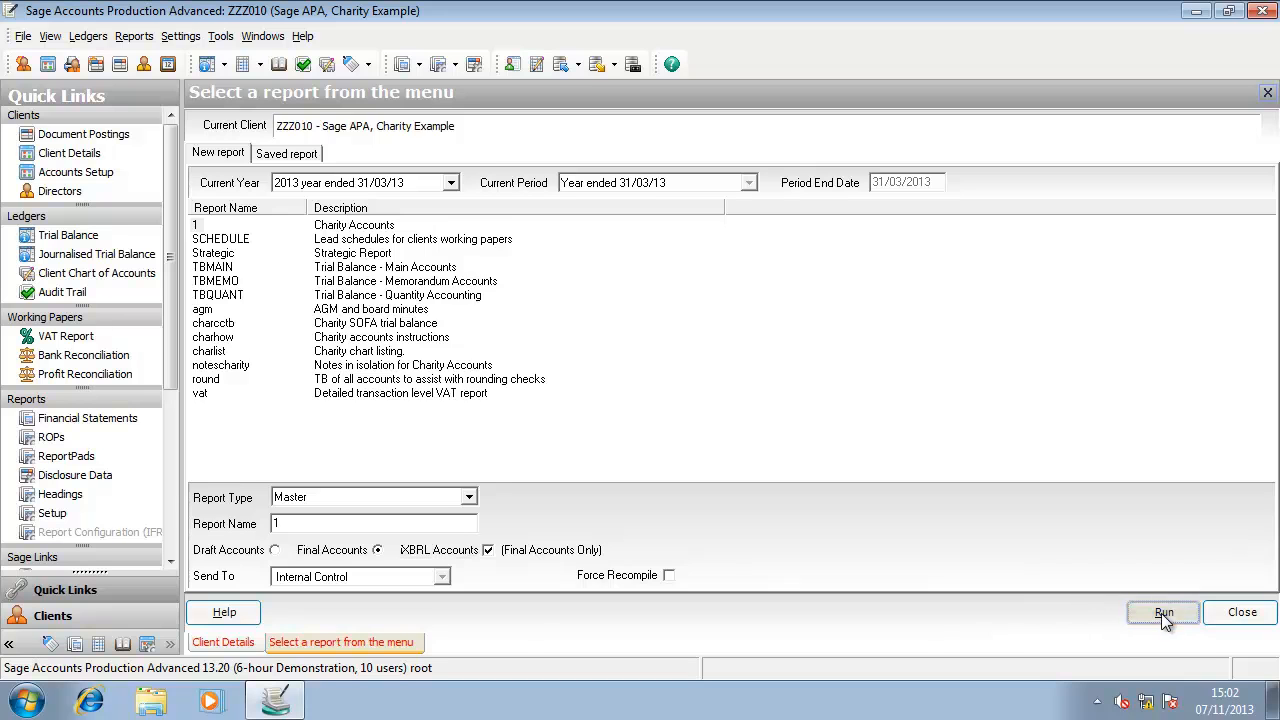
pyautogui.click(1163, 613)
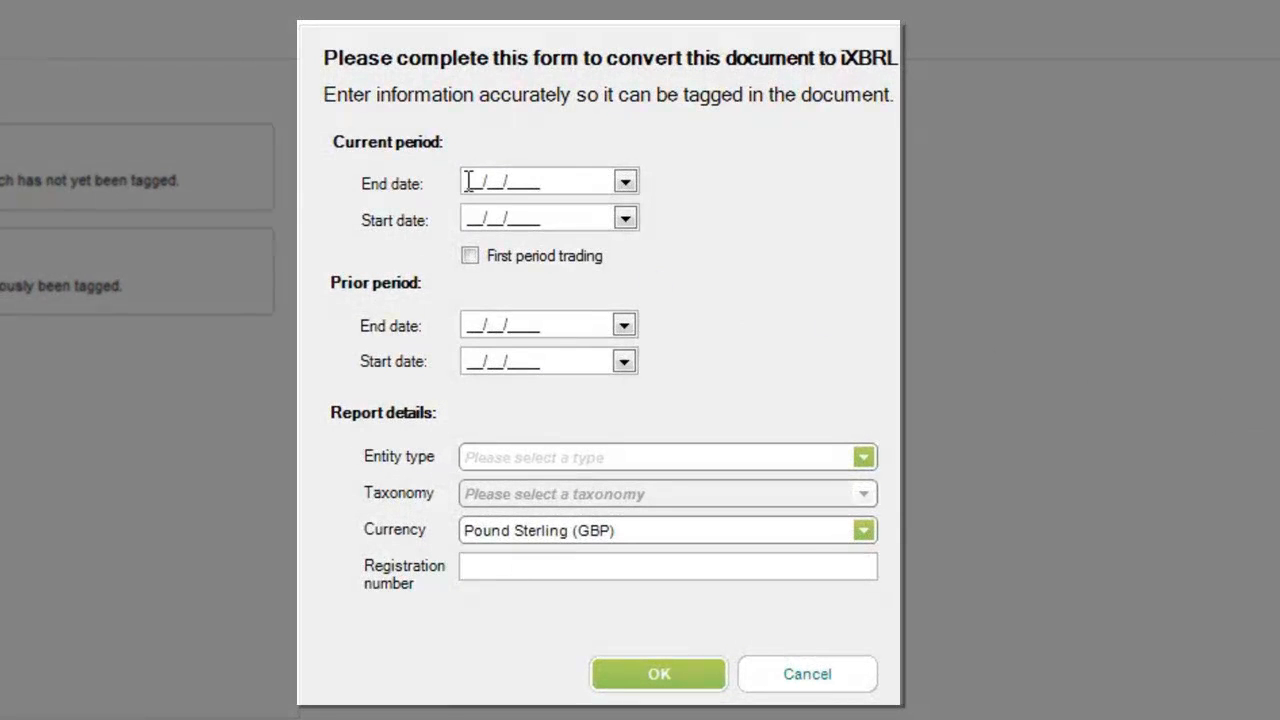
# Step: In the iXBRL conversion form, set the current period end date to 31/03/2013 and the entity type to Charity
pyautogui.write('31/03/2013')
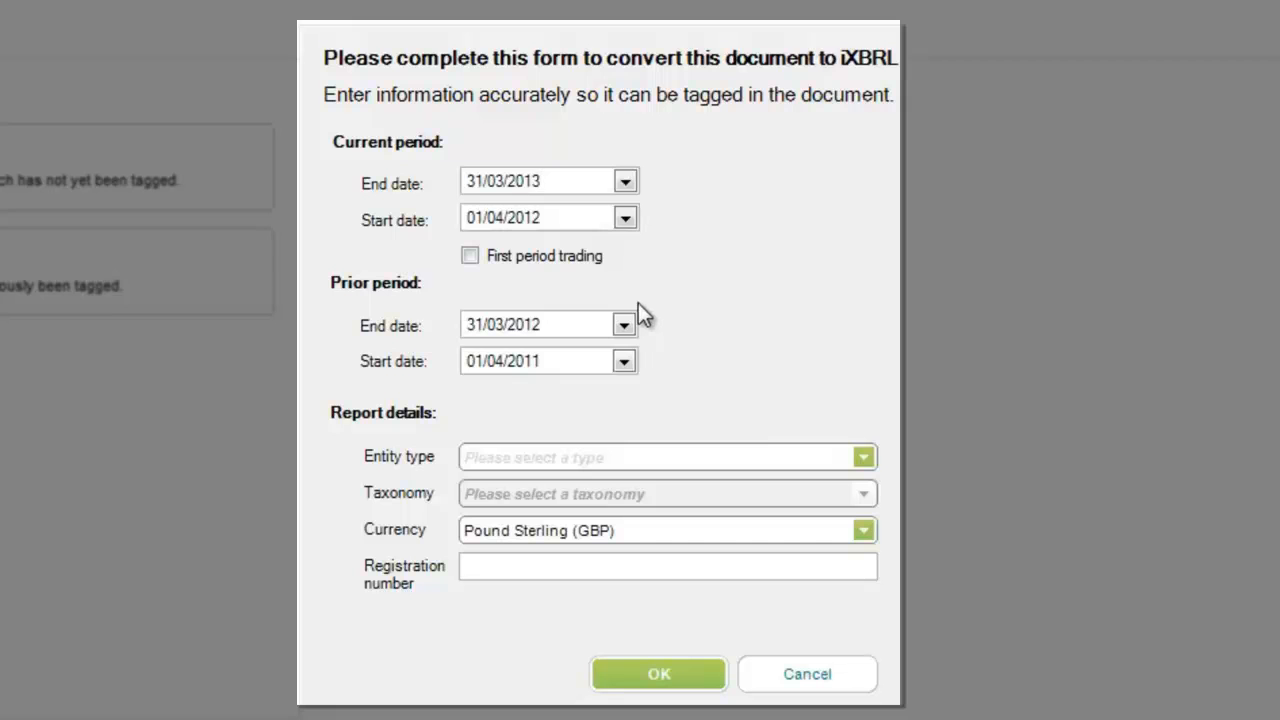
pyautogui.click(864, 458)
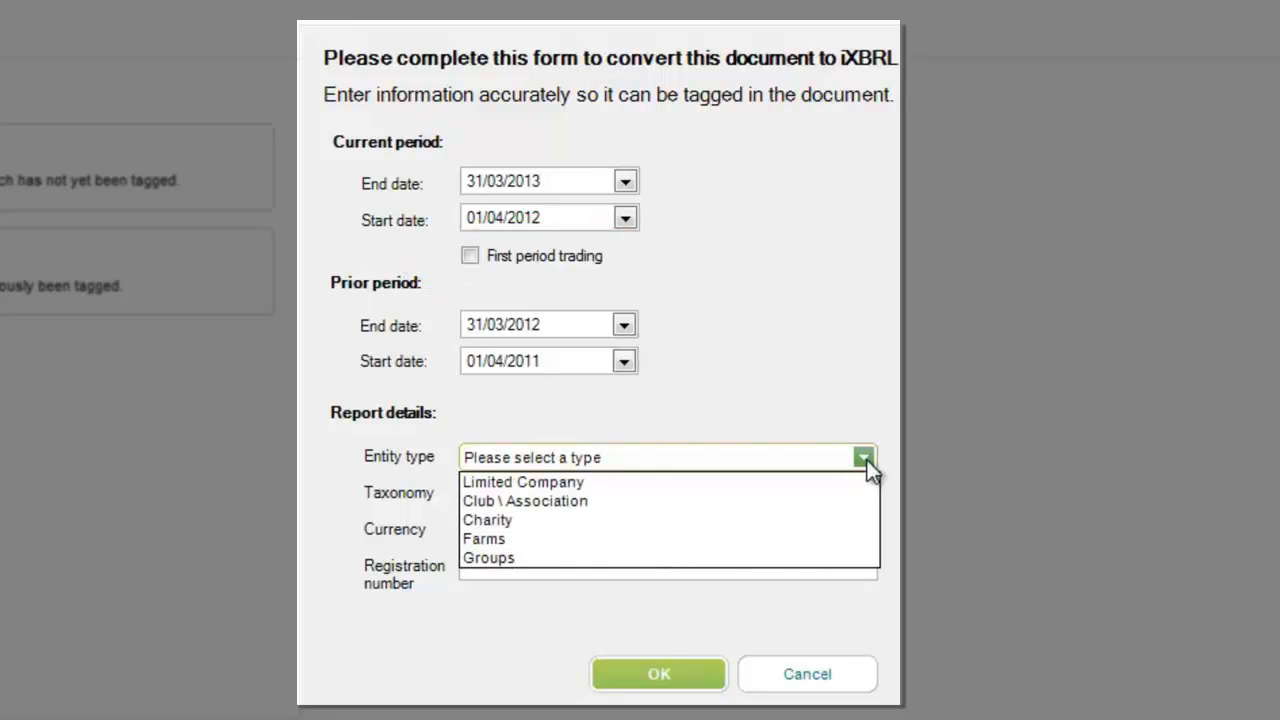
pyautogui.click(795, 519)
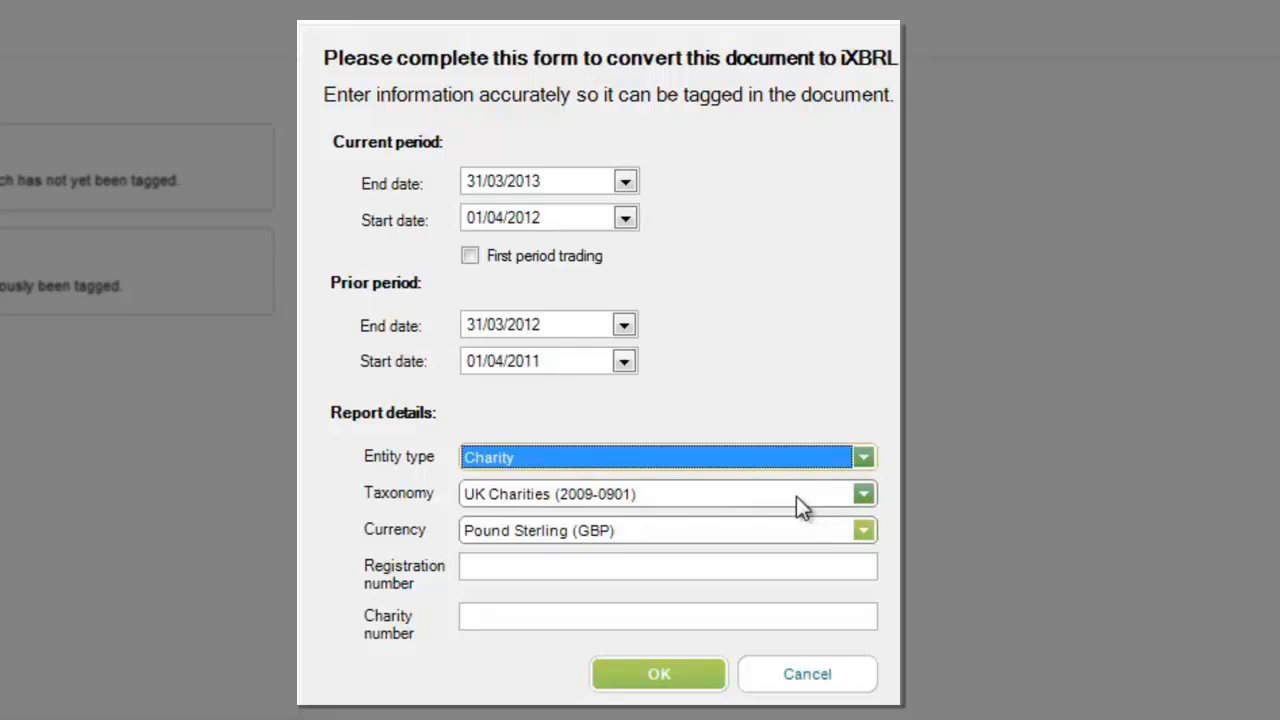
# Step: Enter the company registration number and the charity number, and submit the iXBRL conversion form
pyautogui.click(758, 566)
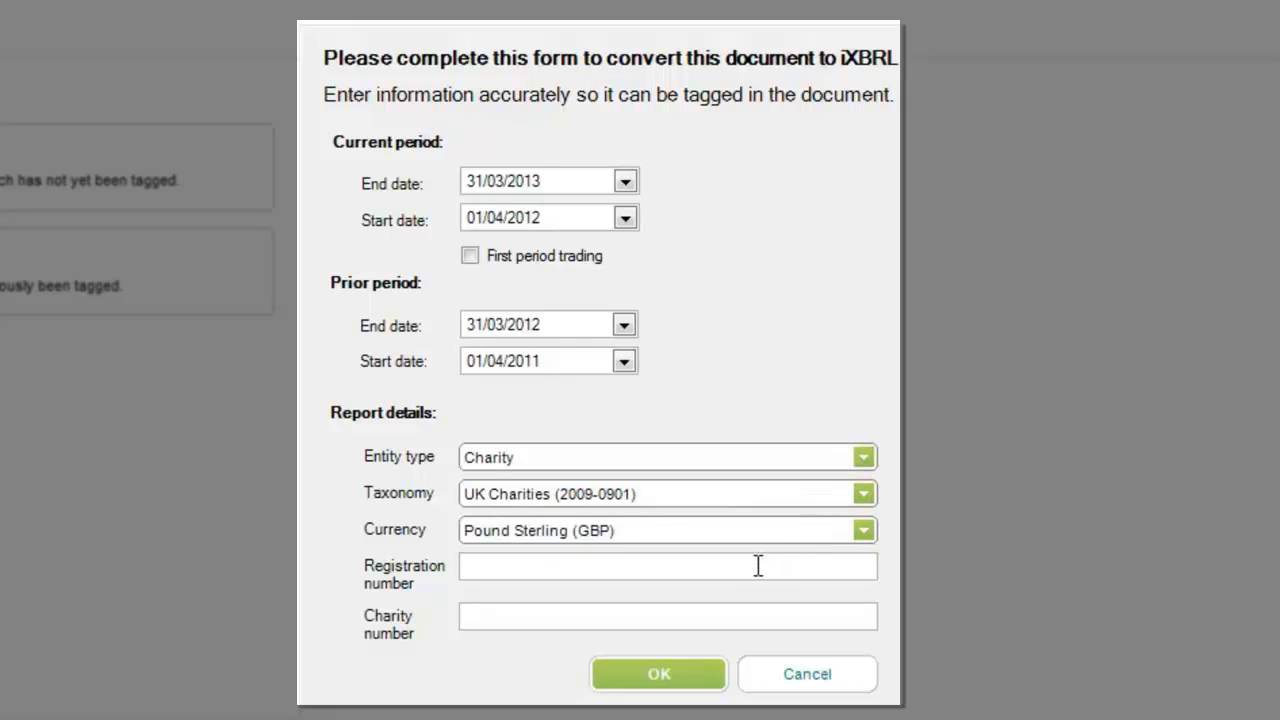
pyautogui.write('1032145')
pyautogui.click(755, 609)
pyautogui.write('1253687')
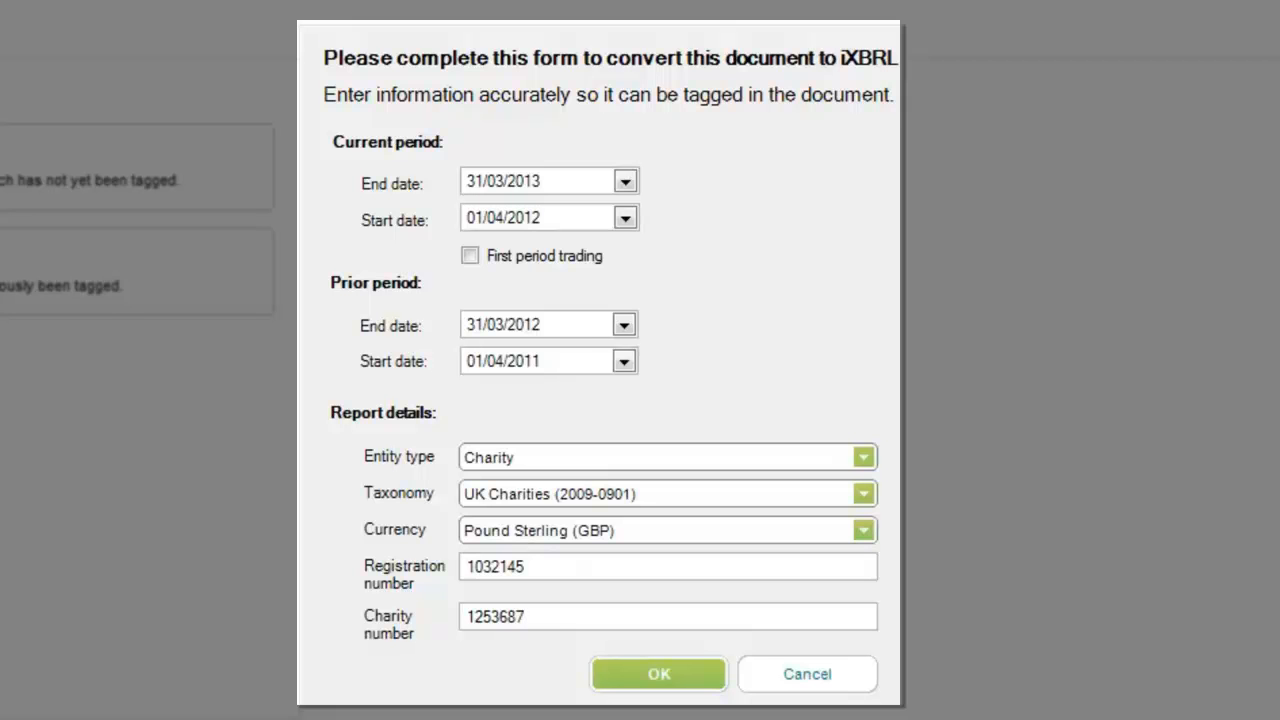
pyautogui.click(706, 686)
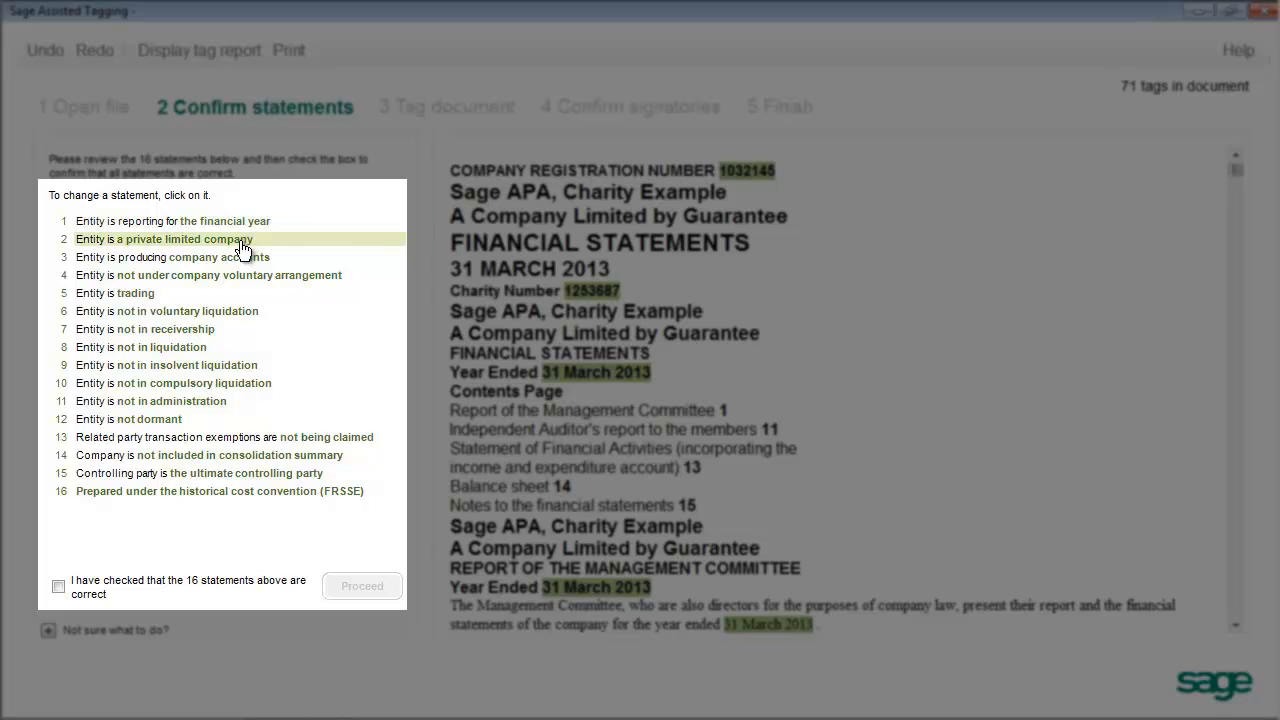
# Step: Change statement 2 about the entity to "an other type"
pyautogui.click(243, 249)
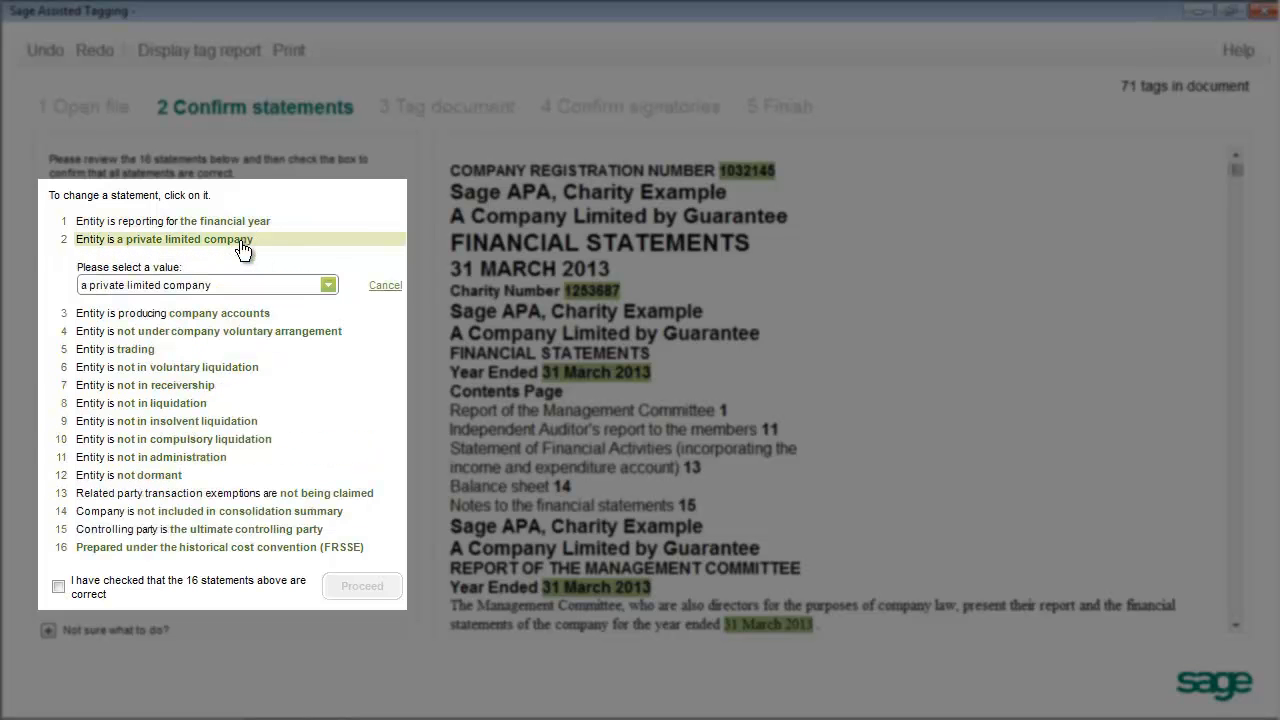
pyautogui.click(328, 285)
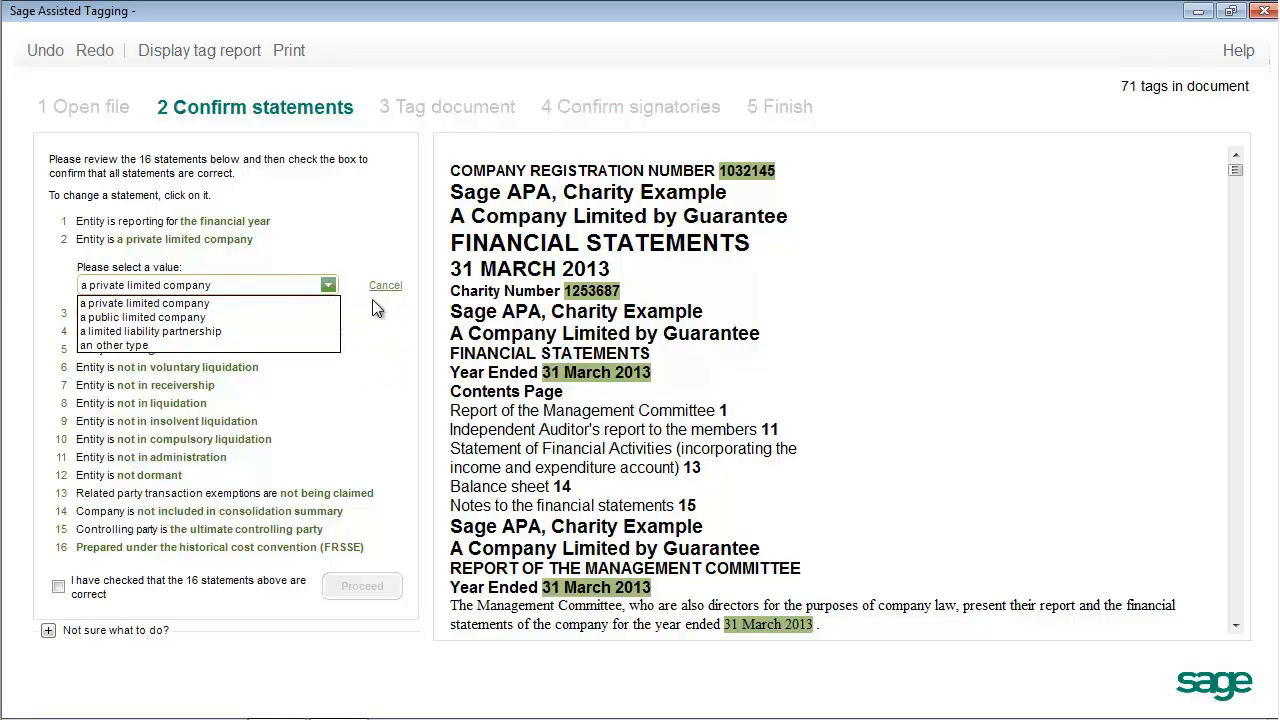
pyautogui.click(193, 345)
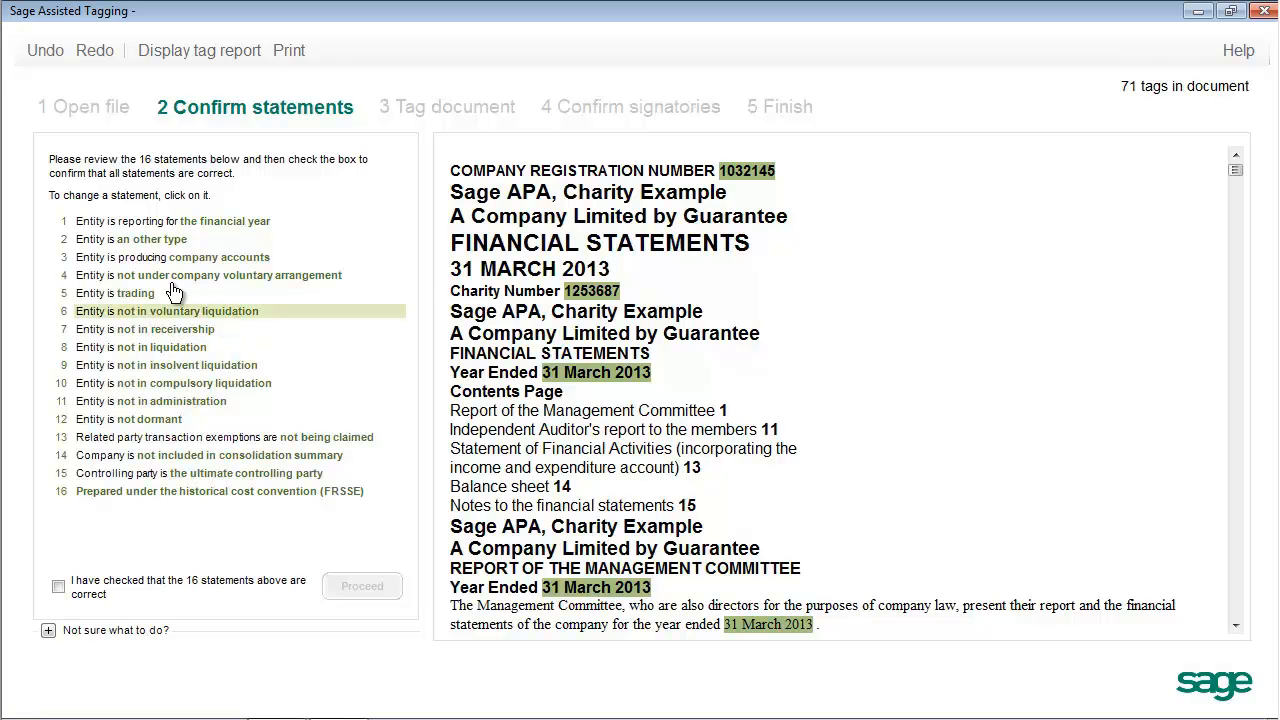
# Step: Set statement 2 to "a private limited company", confirm that all 16 statements are correct and proceed to tagging the document
pyautogui.click(150, 245)
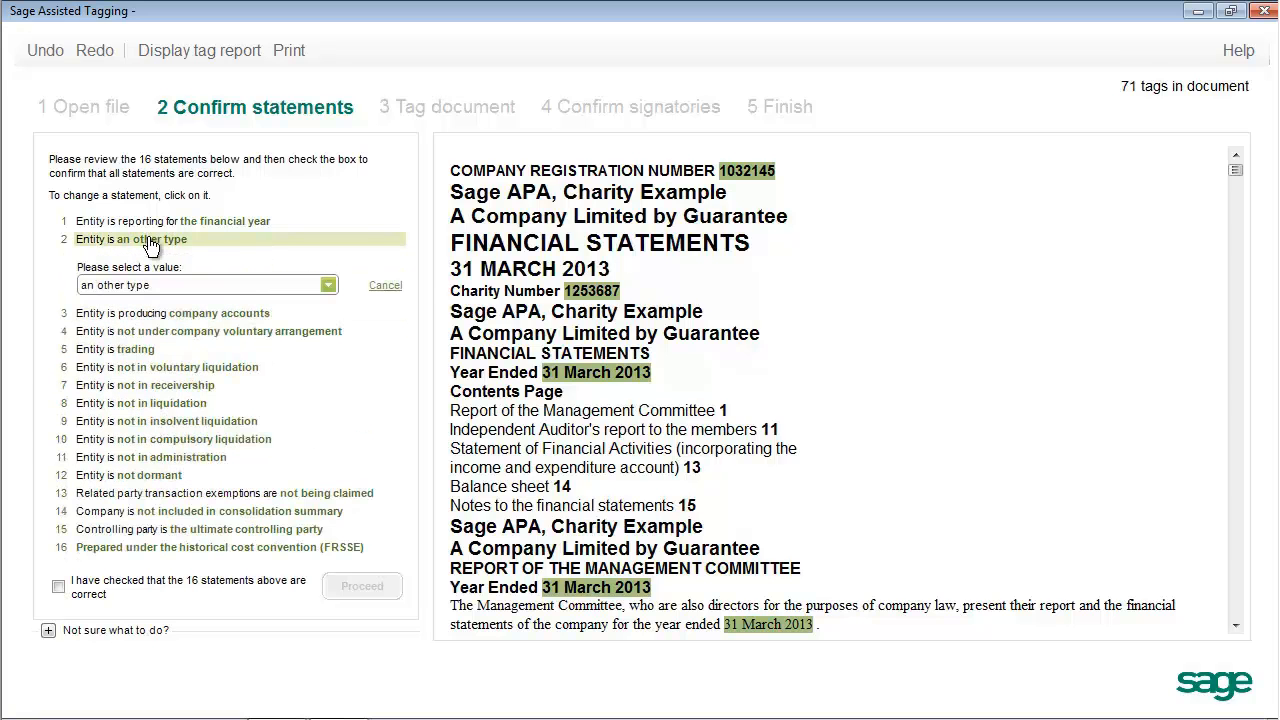
pyautogui.click(328, 286)
pyautogui.click(299, 303)
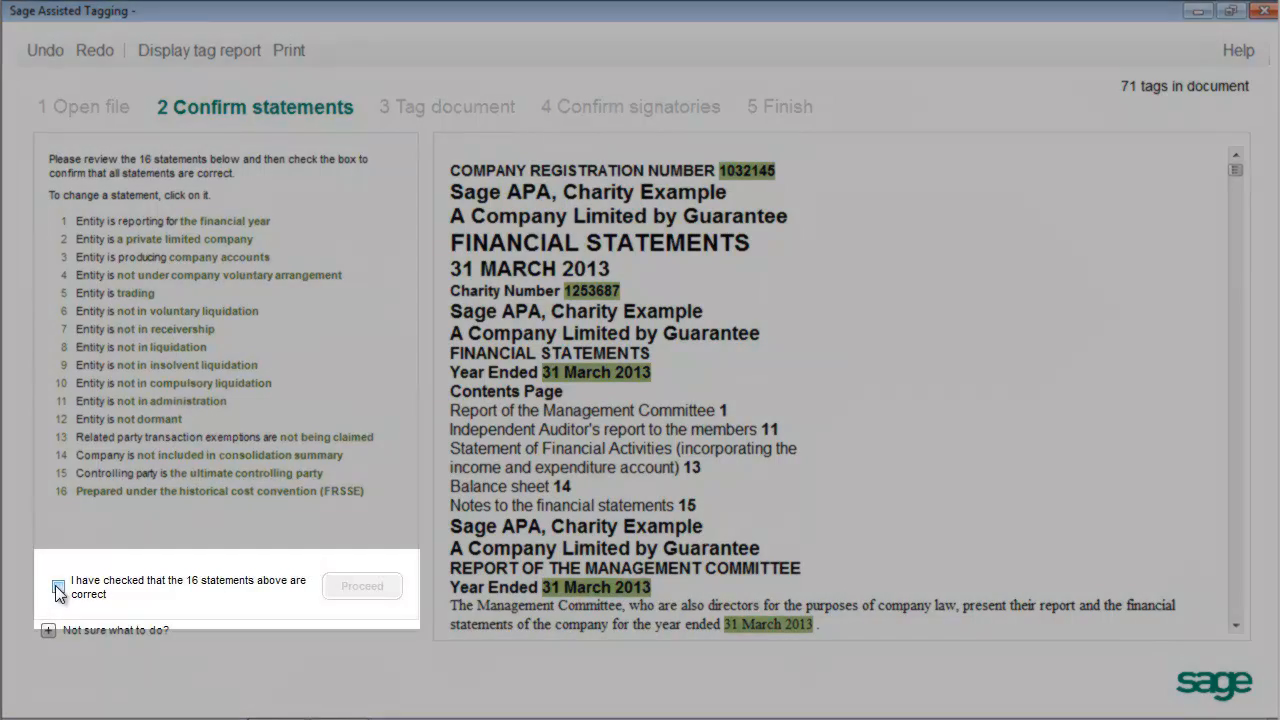
pyautogui.click(57, 587)
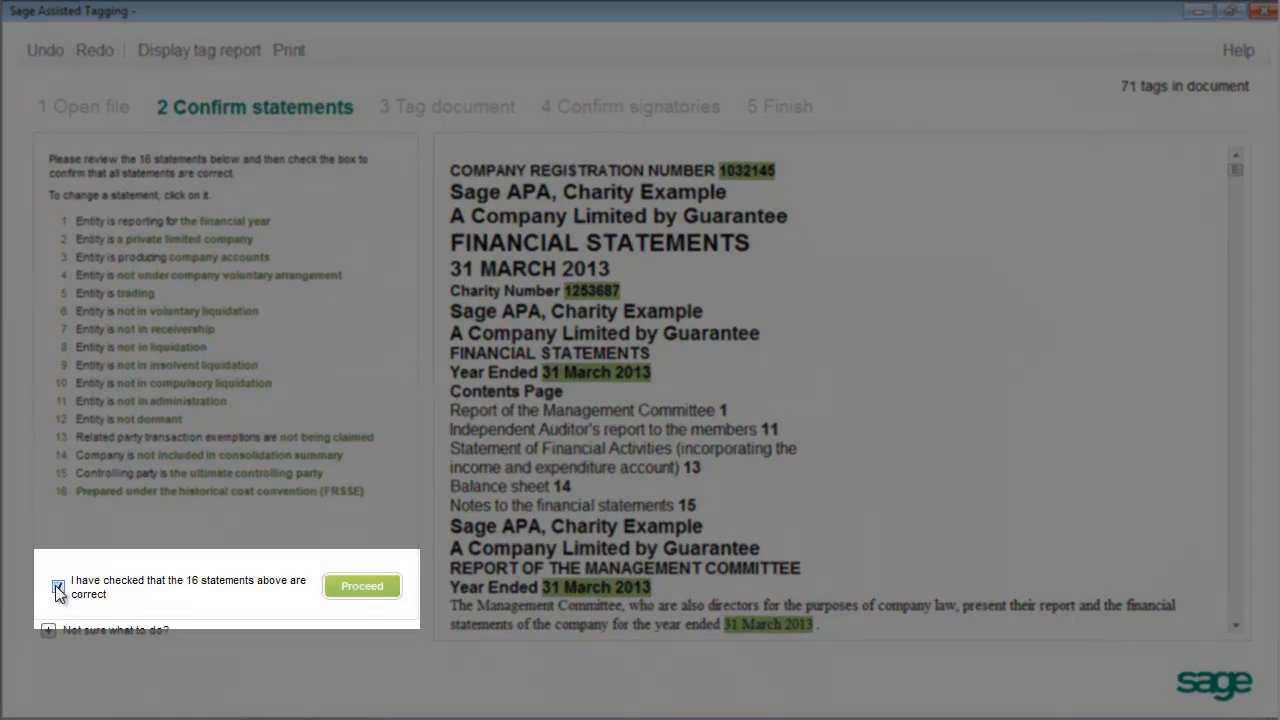
pyautogui.click(352, 581)
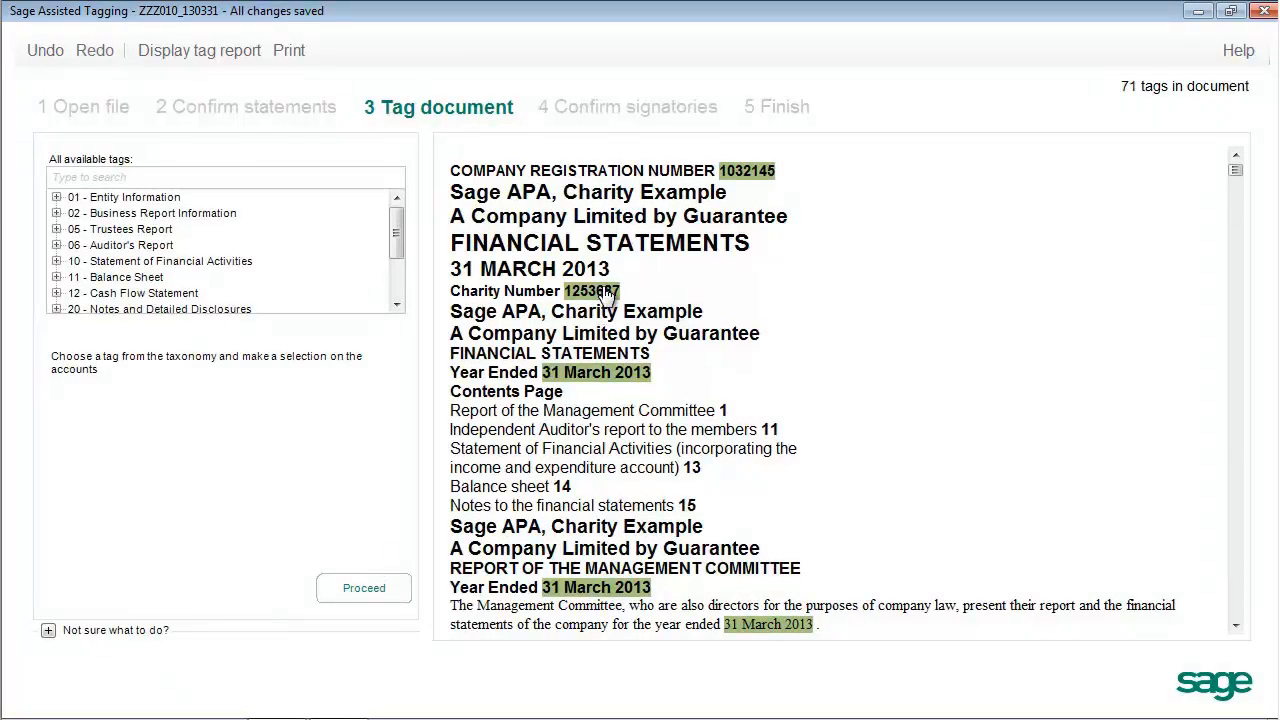
# Step: Examine the tag details applied to the charity number on the first page of the accounts
pyautogui.click(605, 292)
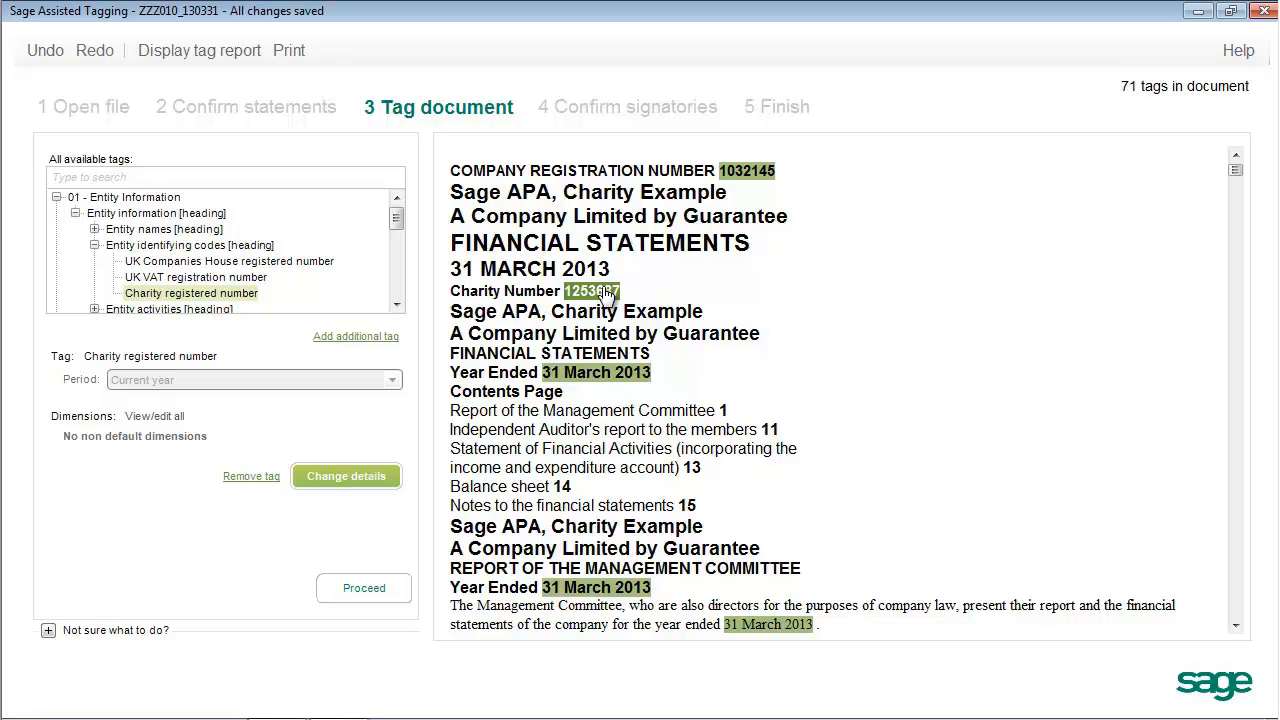
# Step: Select Smythe & Co. beside Auditor and assign it the tag "Name of individual auditor or accountant" with the period Current year
pyautogui.click(1236, 626)
pyautogui.moveTo(1236, 626); pyautogui.dragTo(1237, 631)
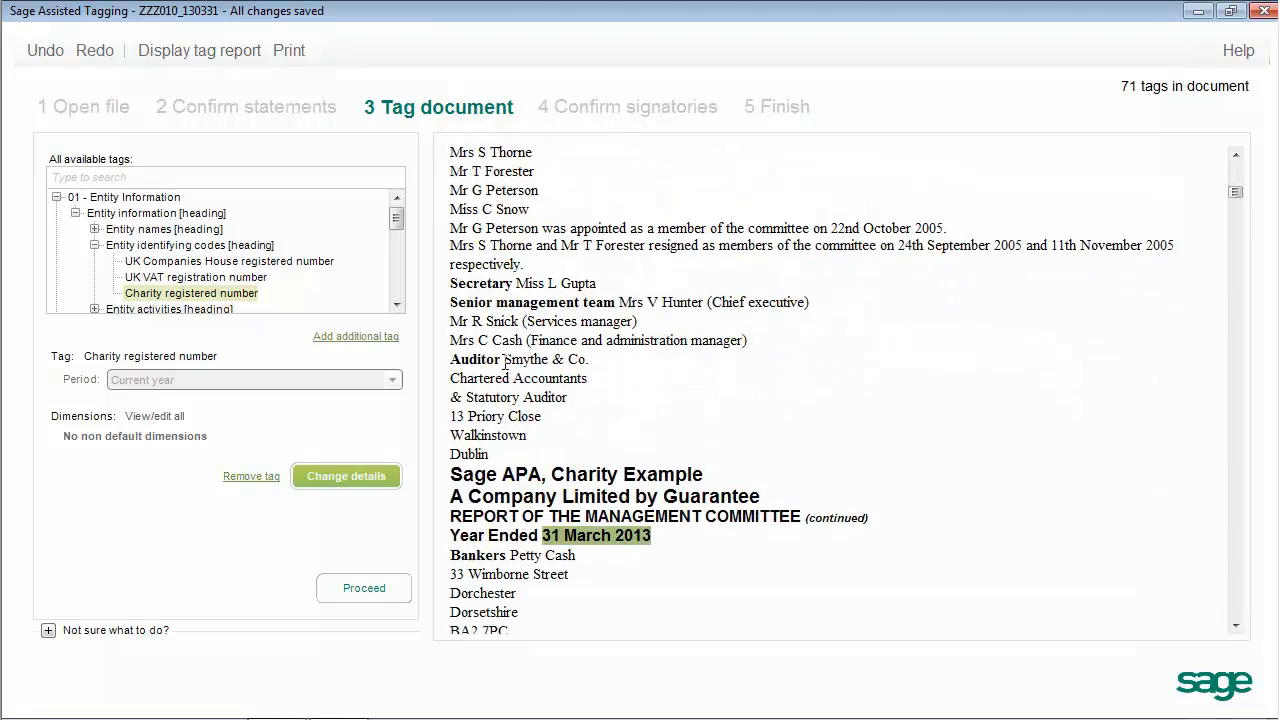
pyautogui.moveTo(507, 364); pyautogui.dragTo(589, 366)
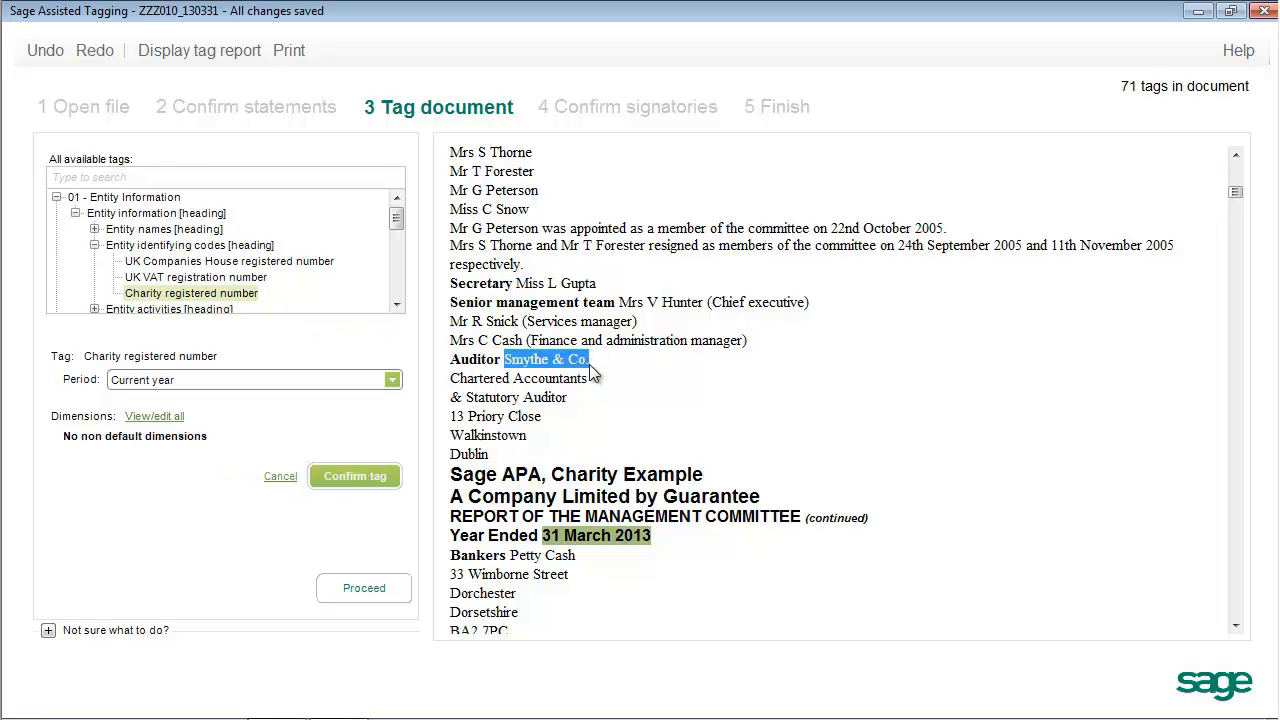
pyautogui.click(146, 176)
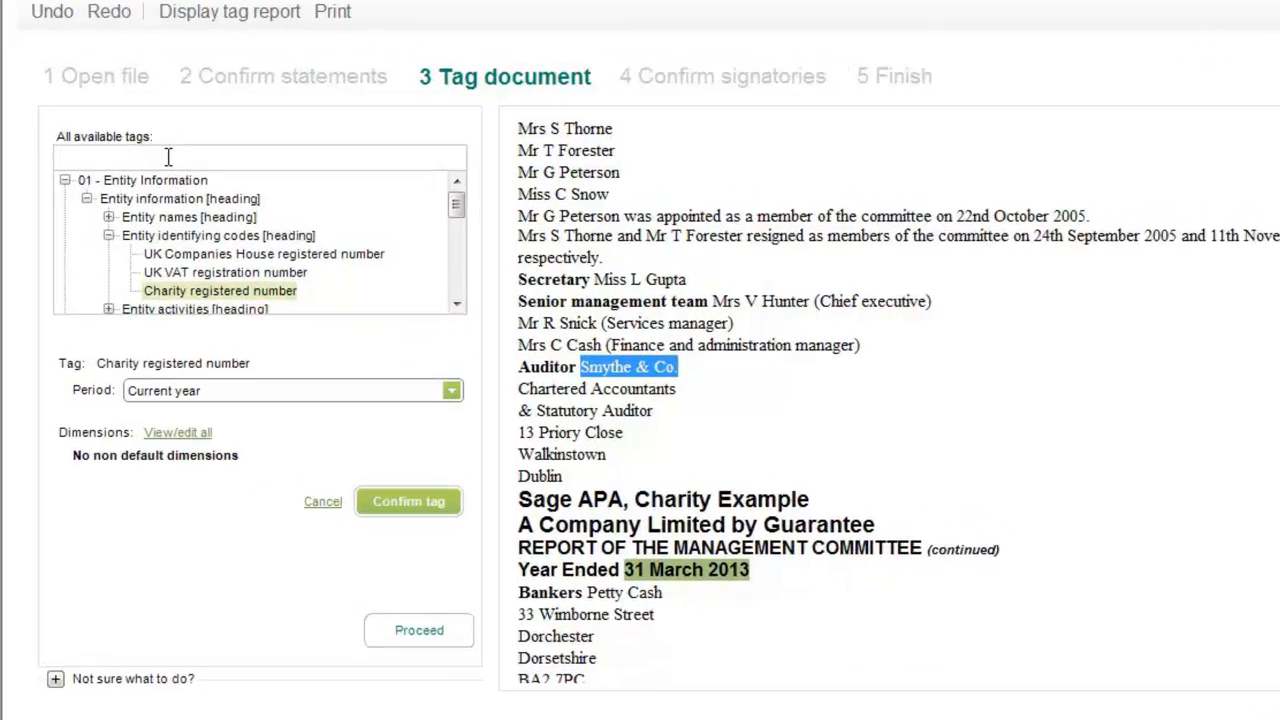
pyautogui.write('audit')
pyautogui.write('or')
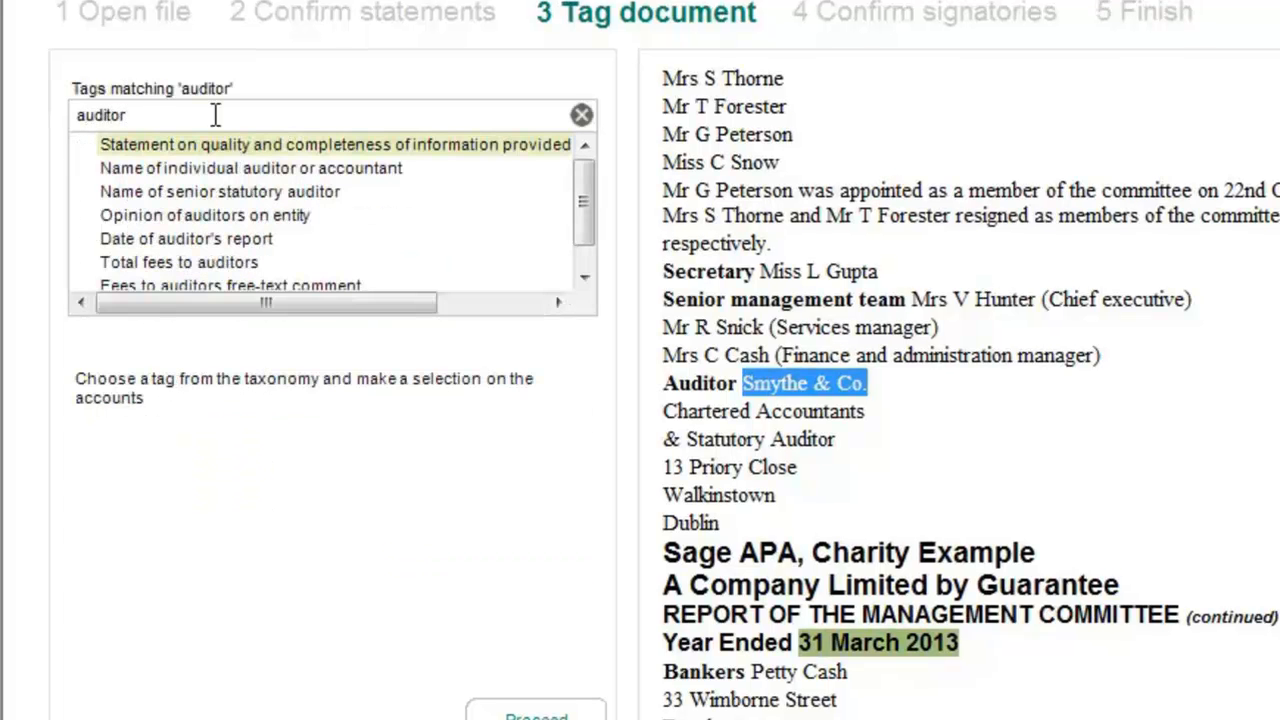
pyautogui.click(229, 168)
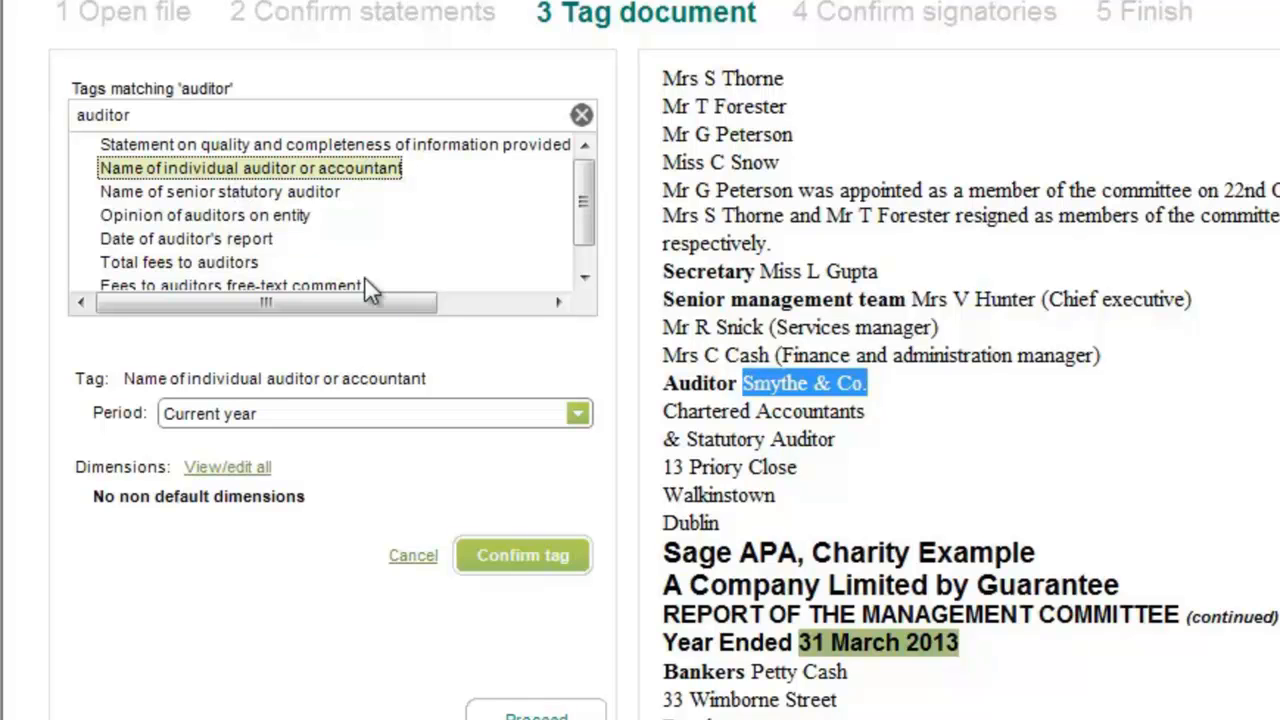
pyautogui.click(579, 416)
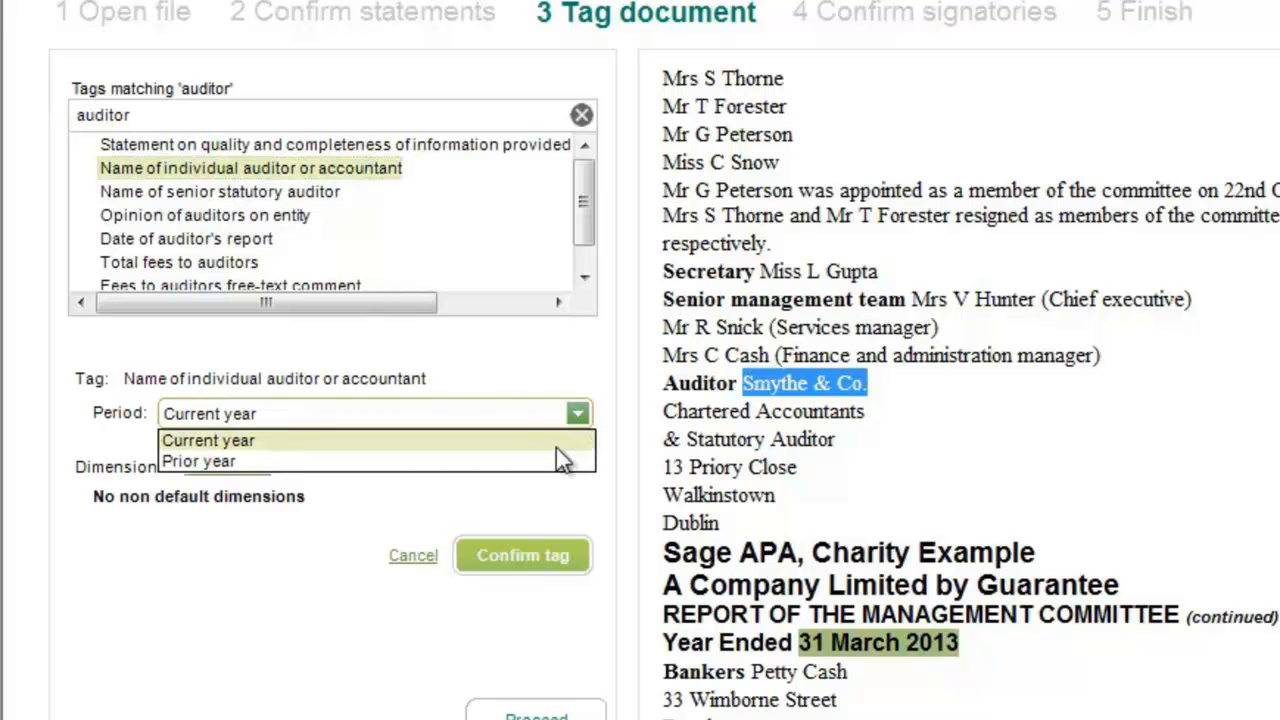
pyautogui.click(556, 447)
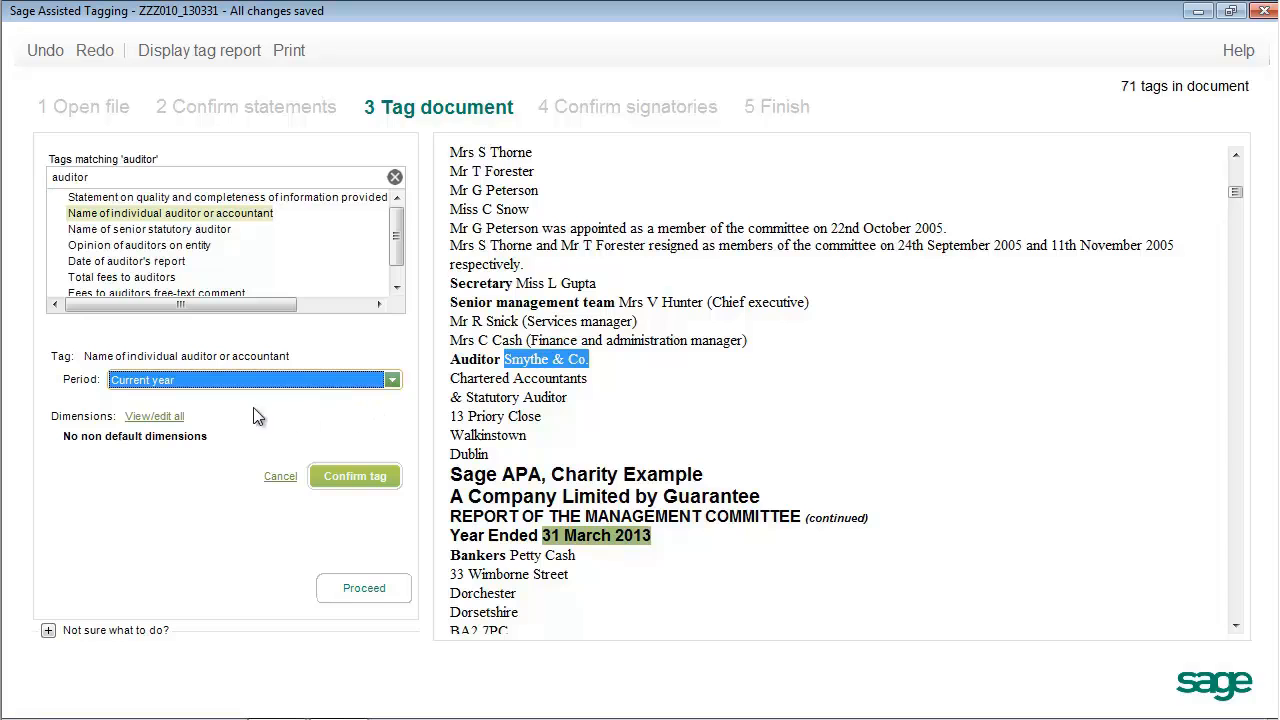
# Step: Confirm the auditor name tag with the third party agent type dimension set to "Entity accountants or auditors"
pyautogui.click(340, 483)
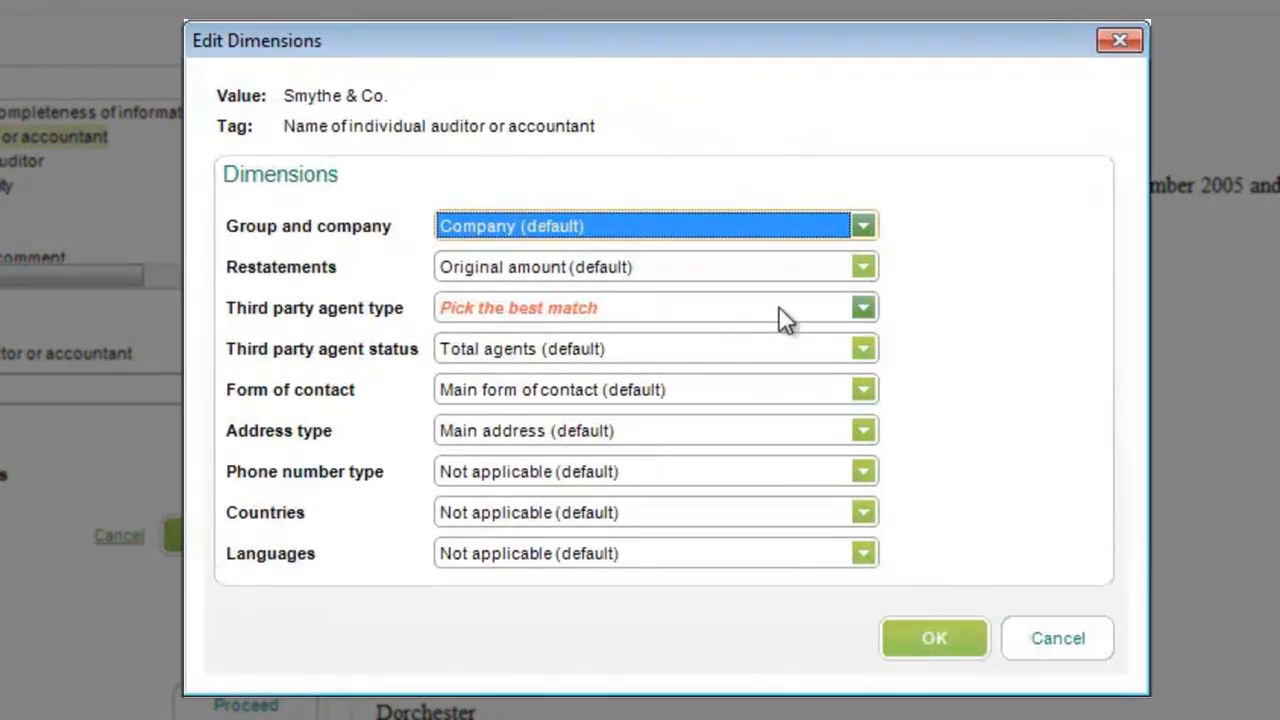
pyautogui.click(866, 308)
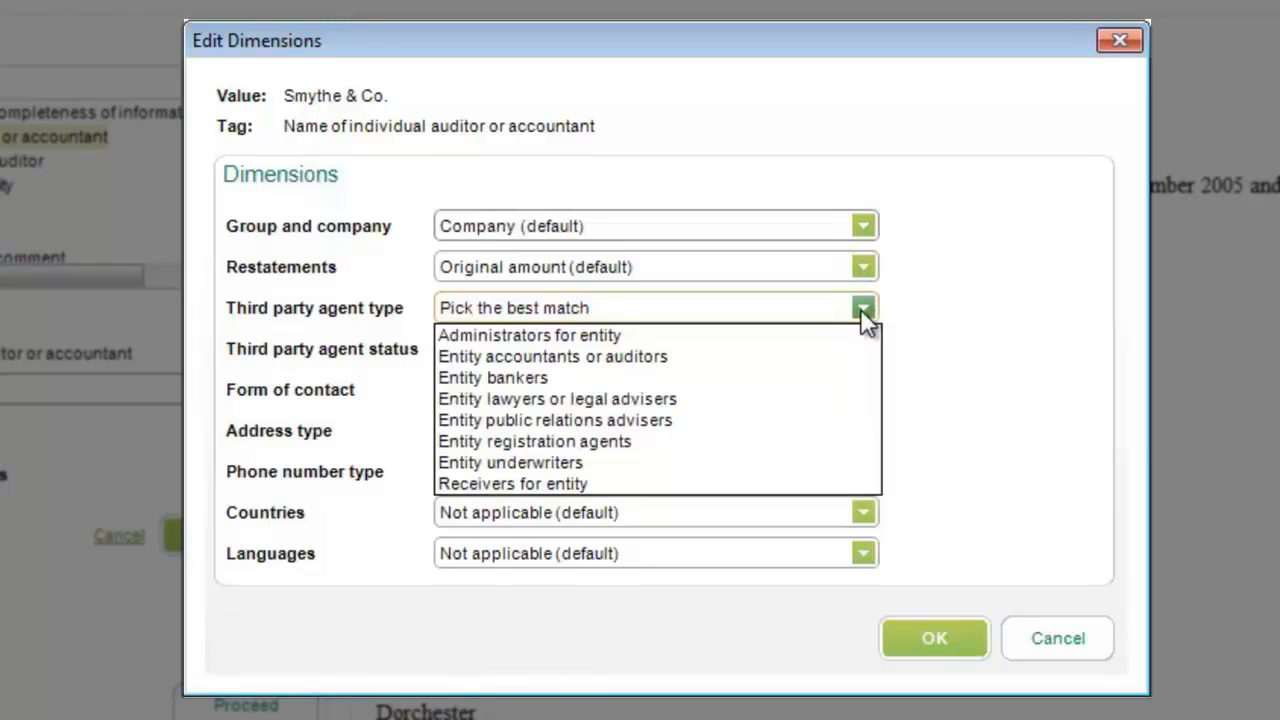
pyautogui.click(781, 356)
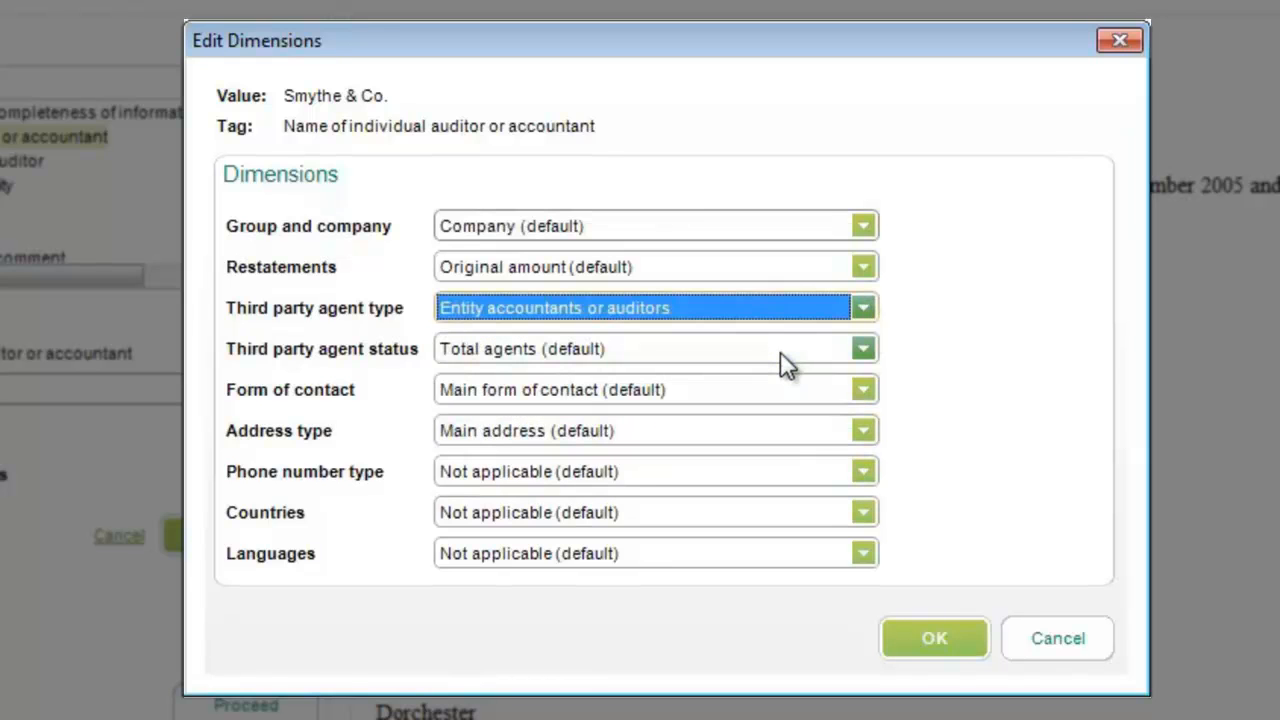
pyautogui.click(905, 638)
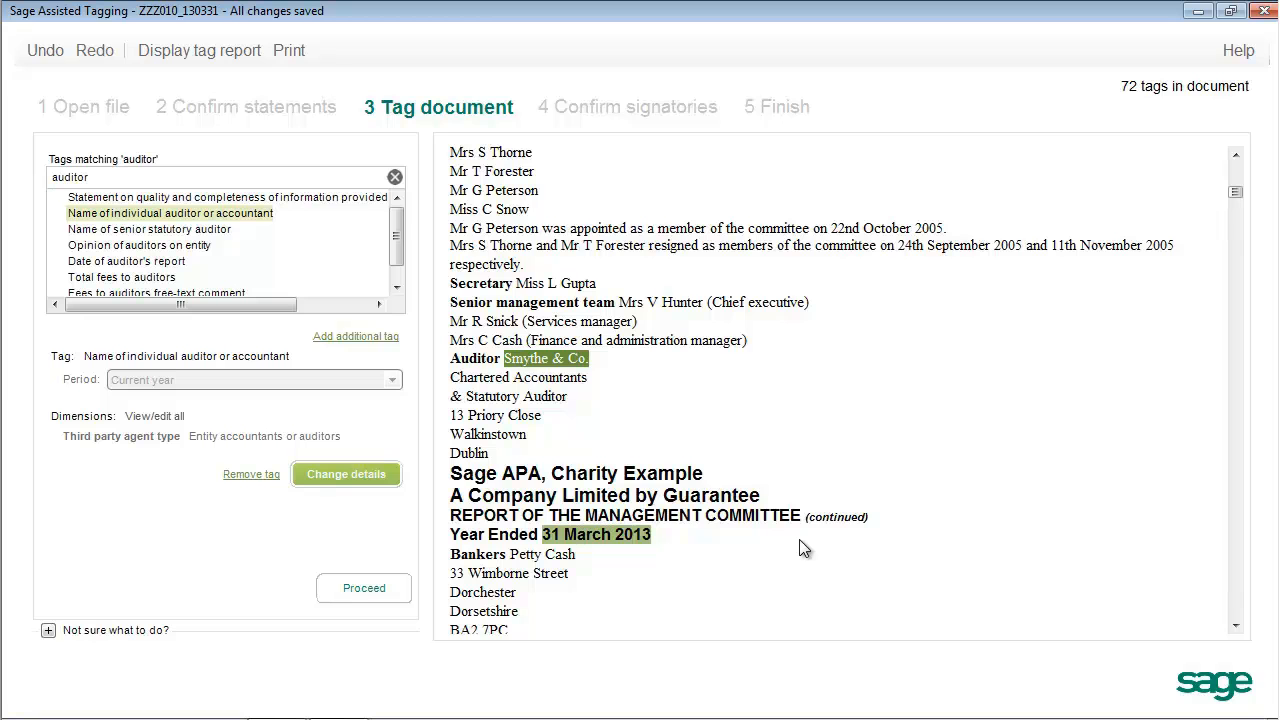
pyautogui.click(856, 426)
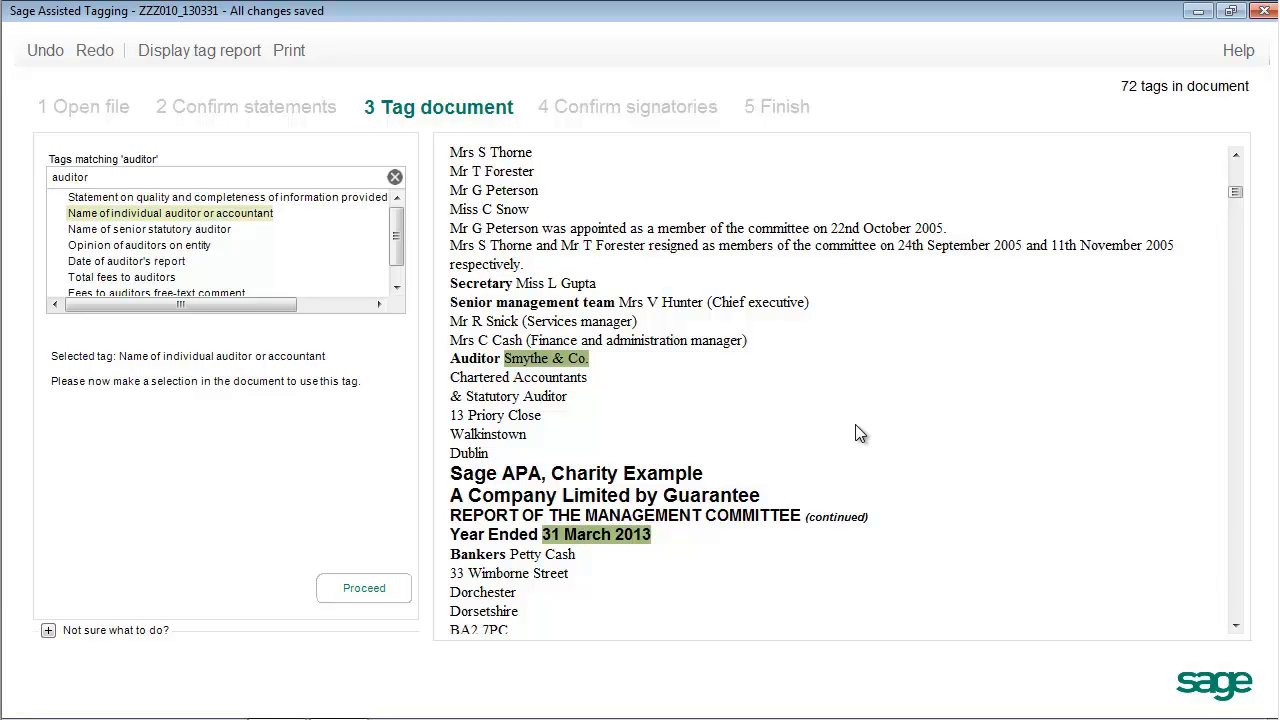
# Step: Clear the tag search and choose the "Balance sheet date" tag from the Business Report Information dates and periods heading
pyautogui.click(395, 177)
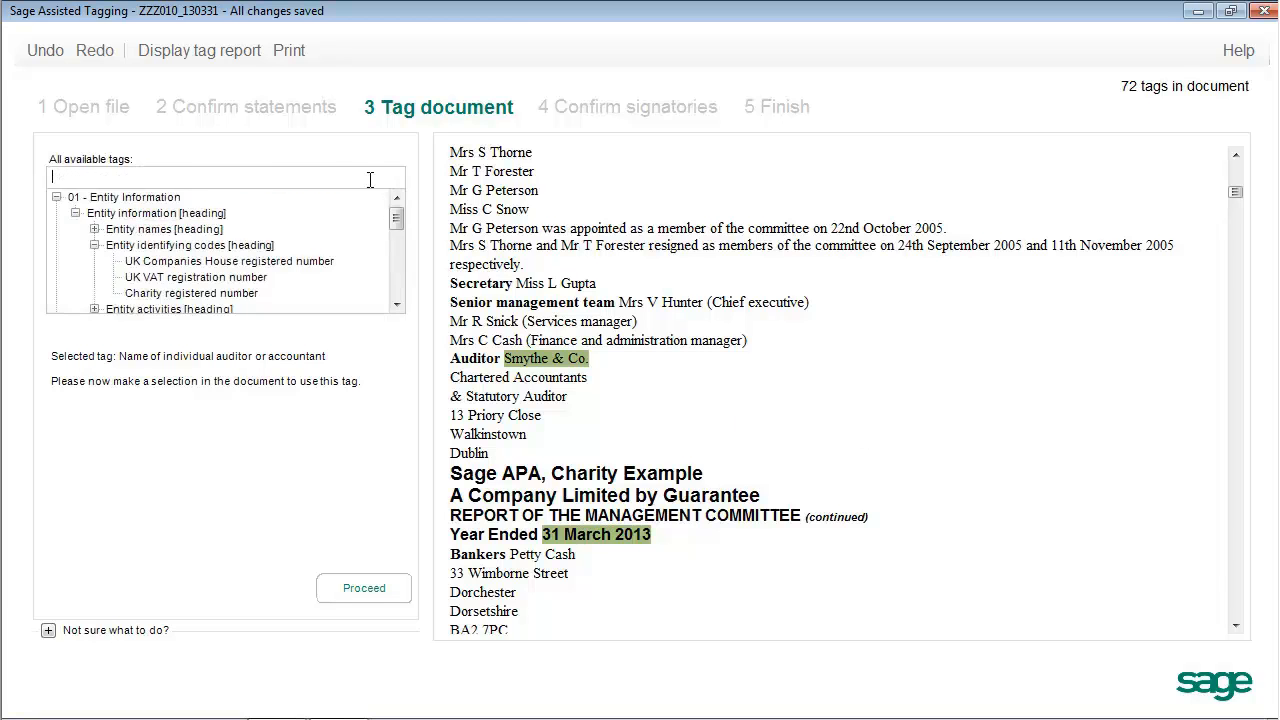
pyautogui.click(56, 197)
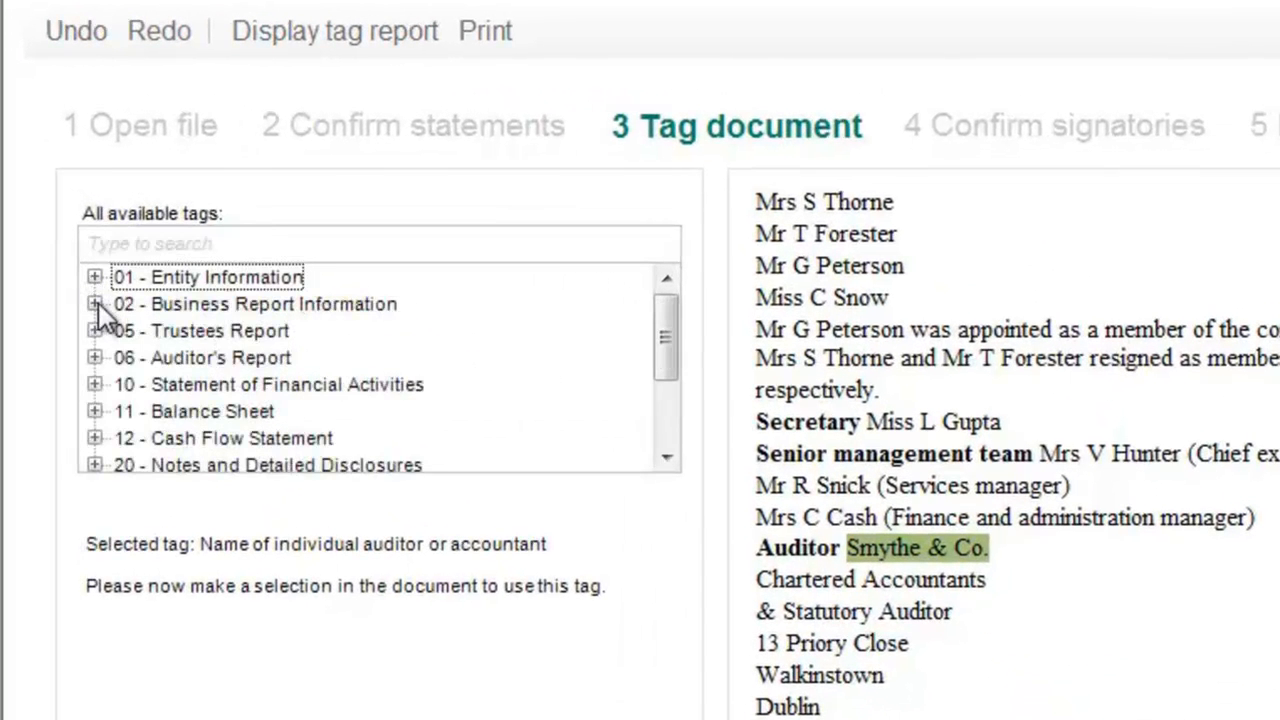
pyautogui.click(94, 303)
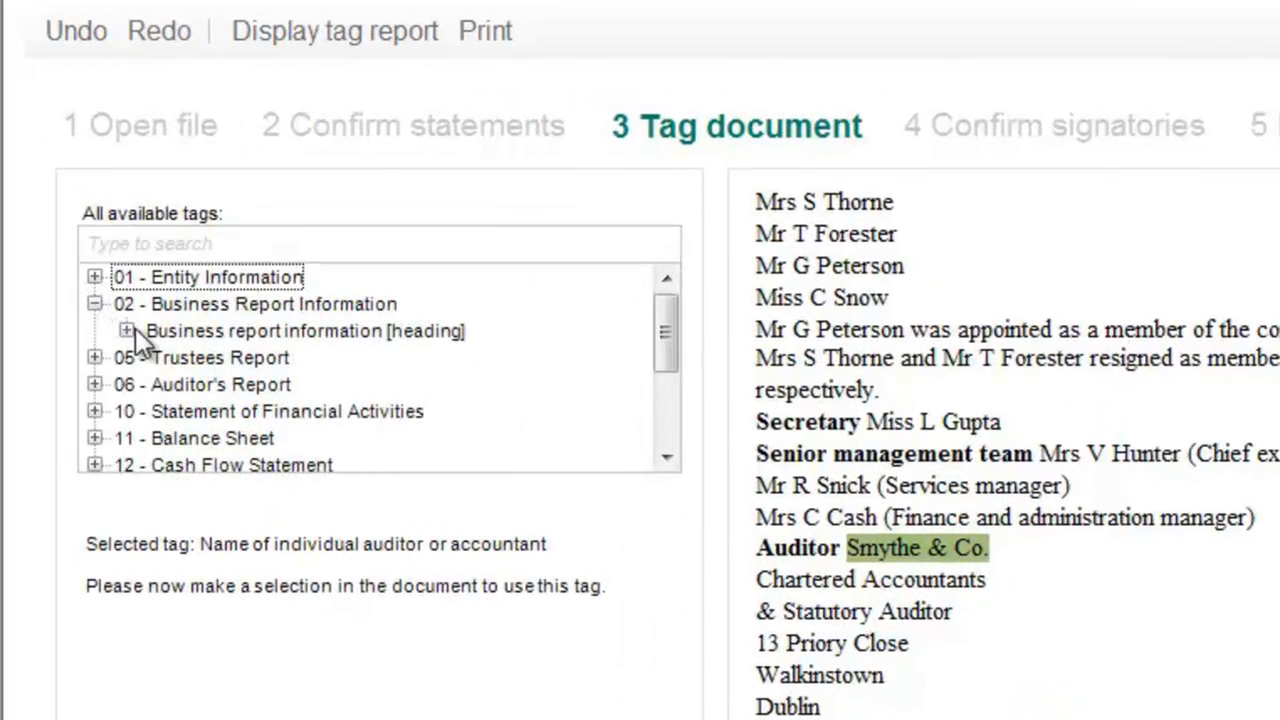
pyautogui.click(126, 330)
pyautogui.click(159, 384)
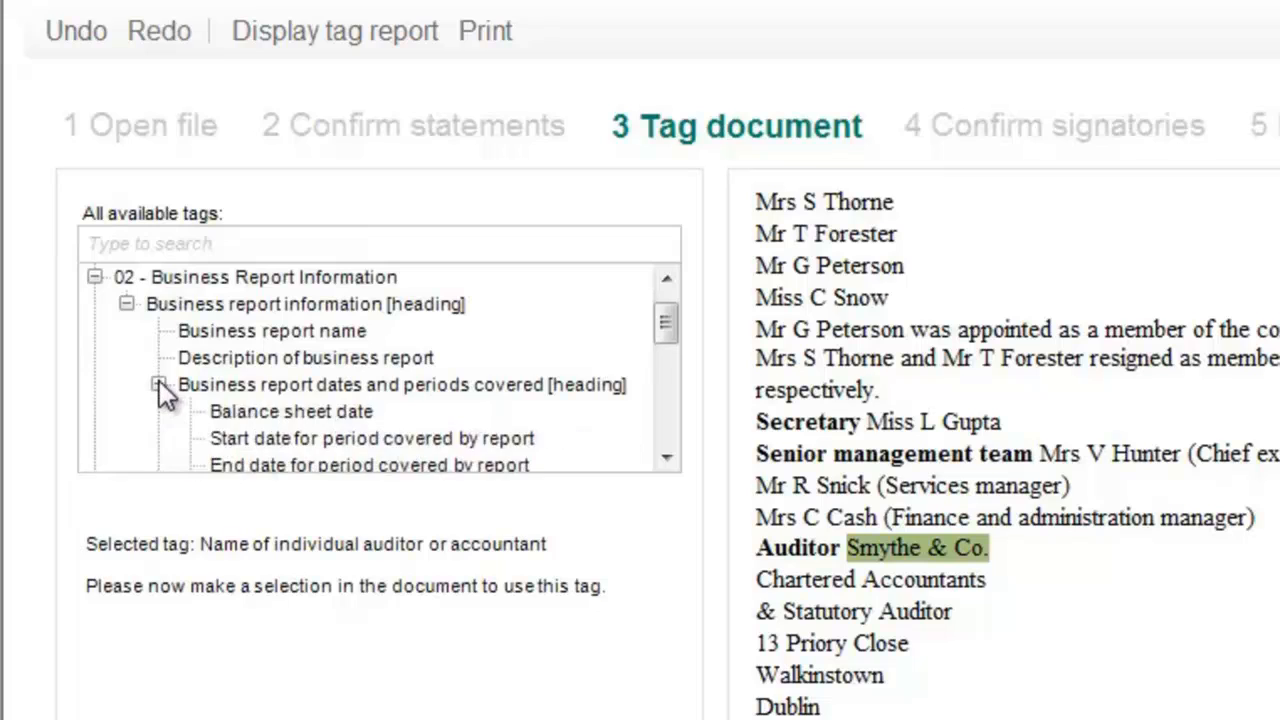
pyautogui.click(242, 409)
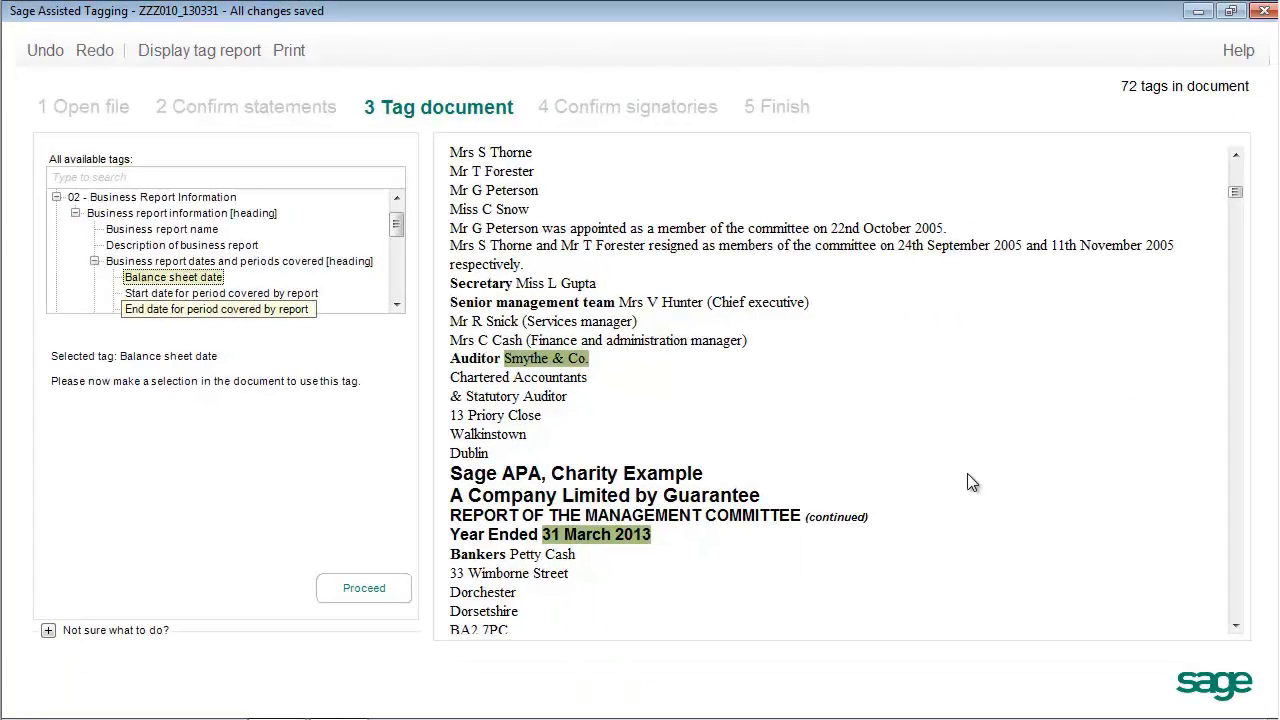
# Step: Apply the chosen tag to the approval date 13 August 2013 below the balance sheet, with the period End of current year
pyautogui.click(1236, 626)
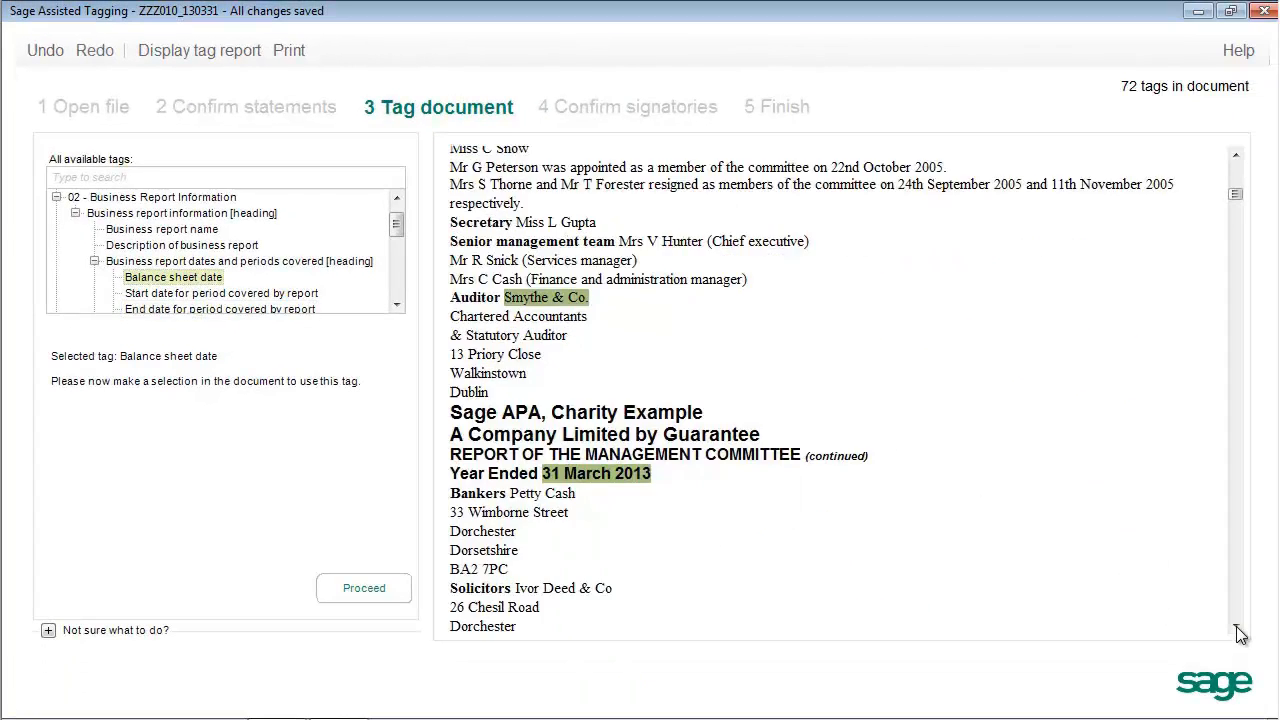
pyautogui.moveTo(1236, 626); pyautogui.dragTo(1236, 626)
pyautogui.moveTo(1178, 356); pyautogui.dragTo(1090, 358)
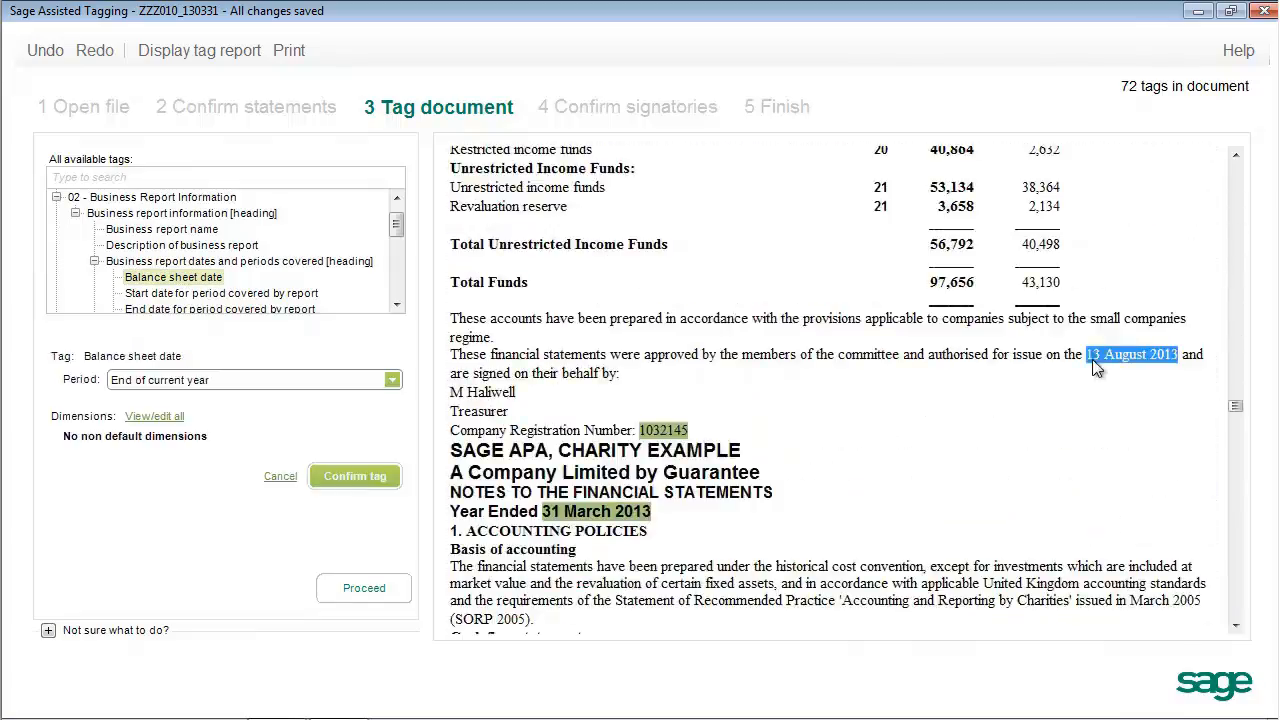
pyautogui.click(393, 381)
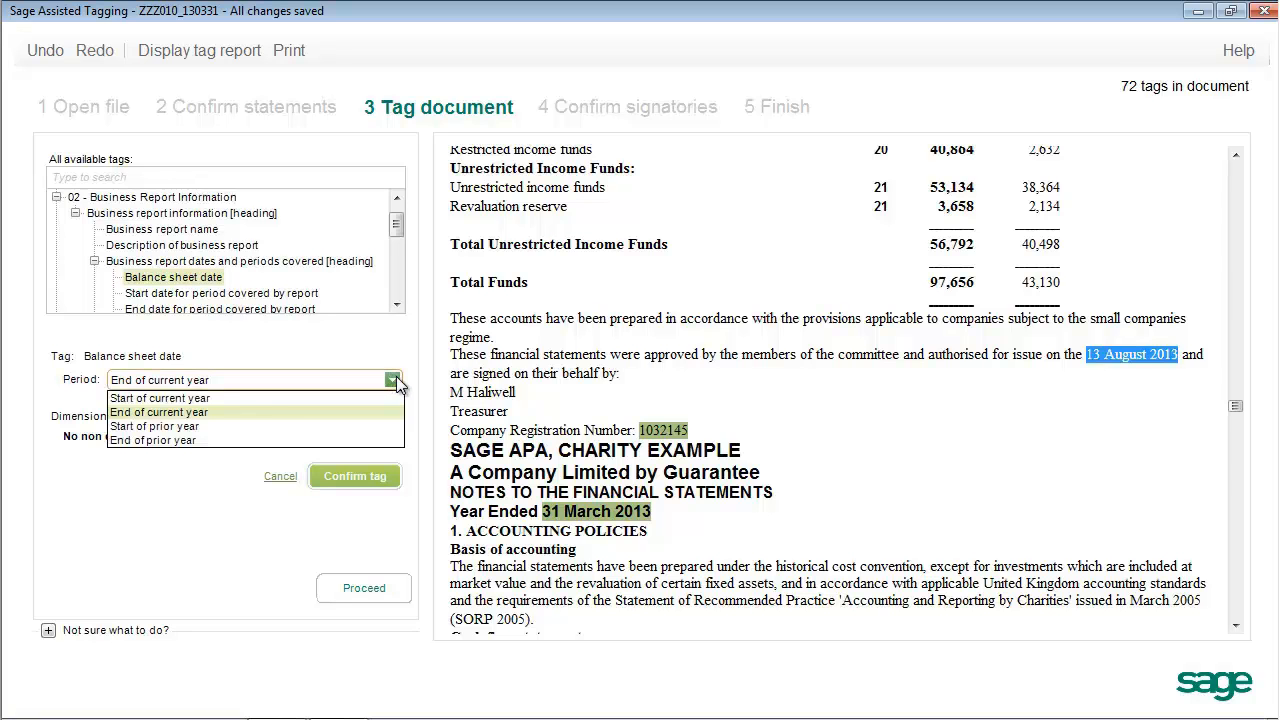
pyautogui.click(395, 378)
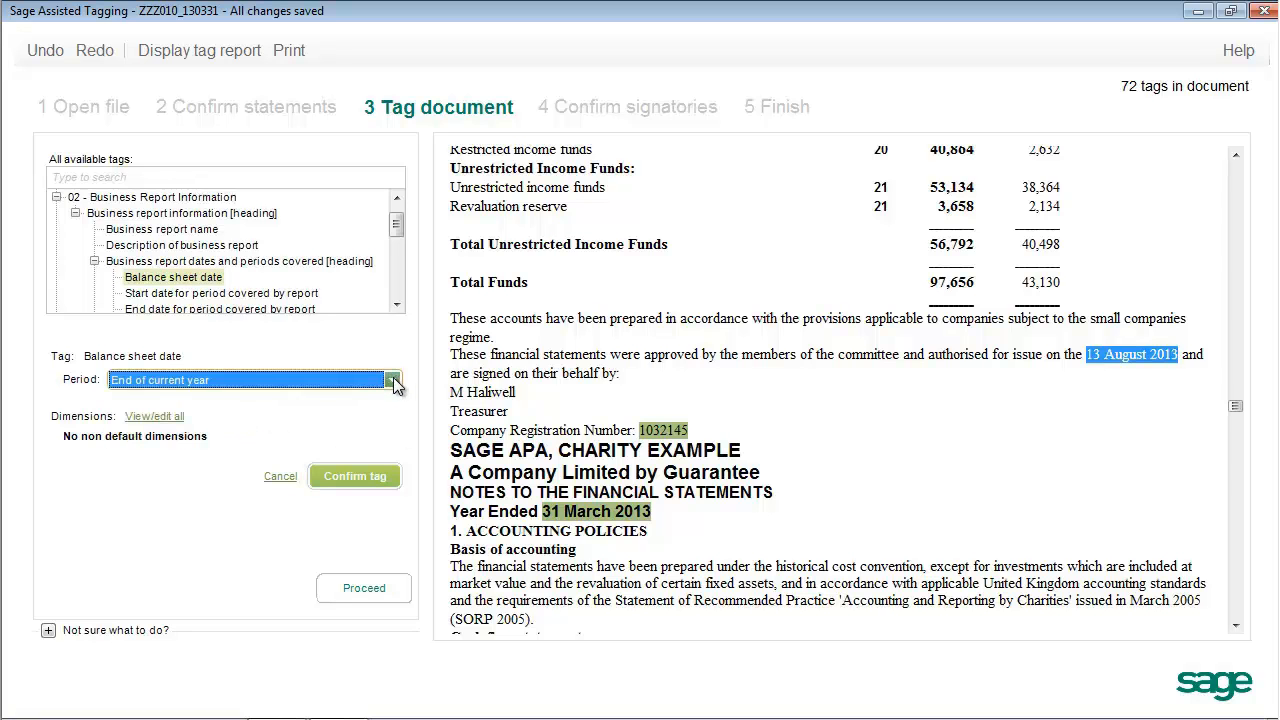
pyautogui.click(364, 476)
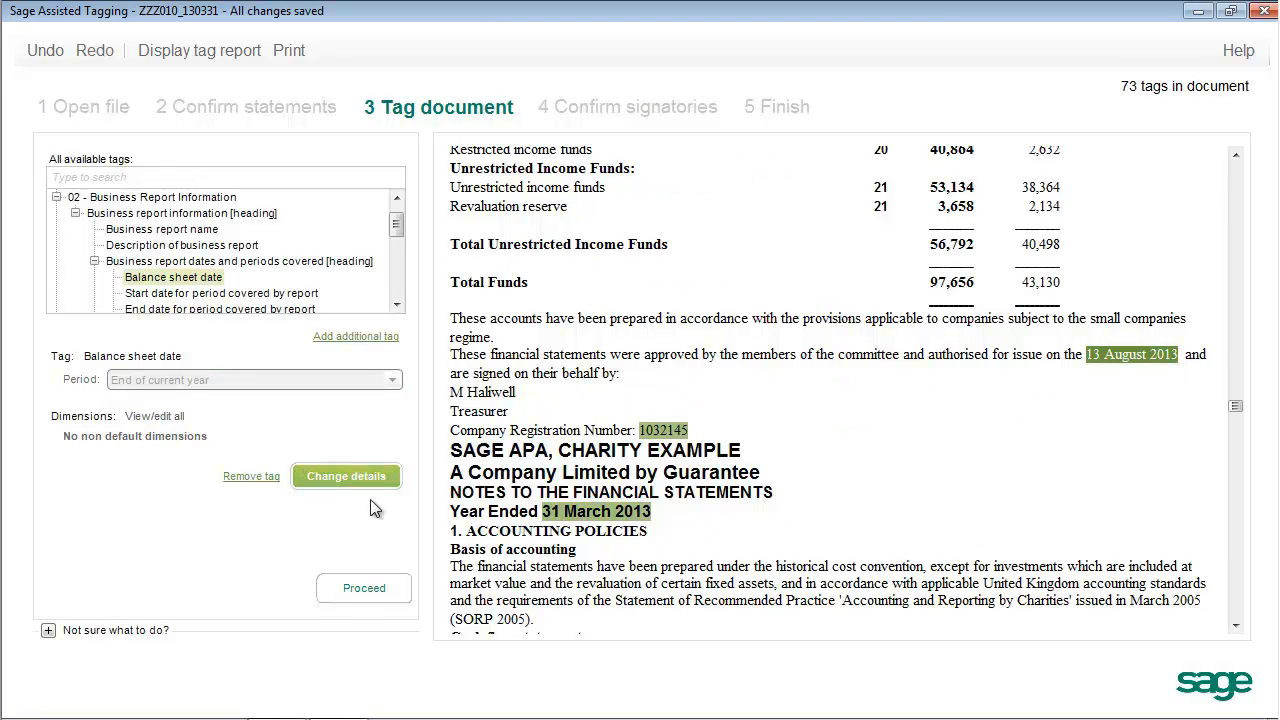
# Step: Finish tagging the document and assign only Trustee 3 as the trustee signing the balance sheet
pyautogui.click(376, 596)
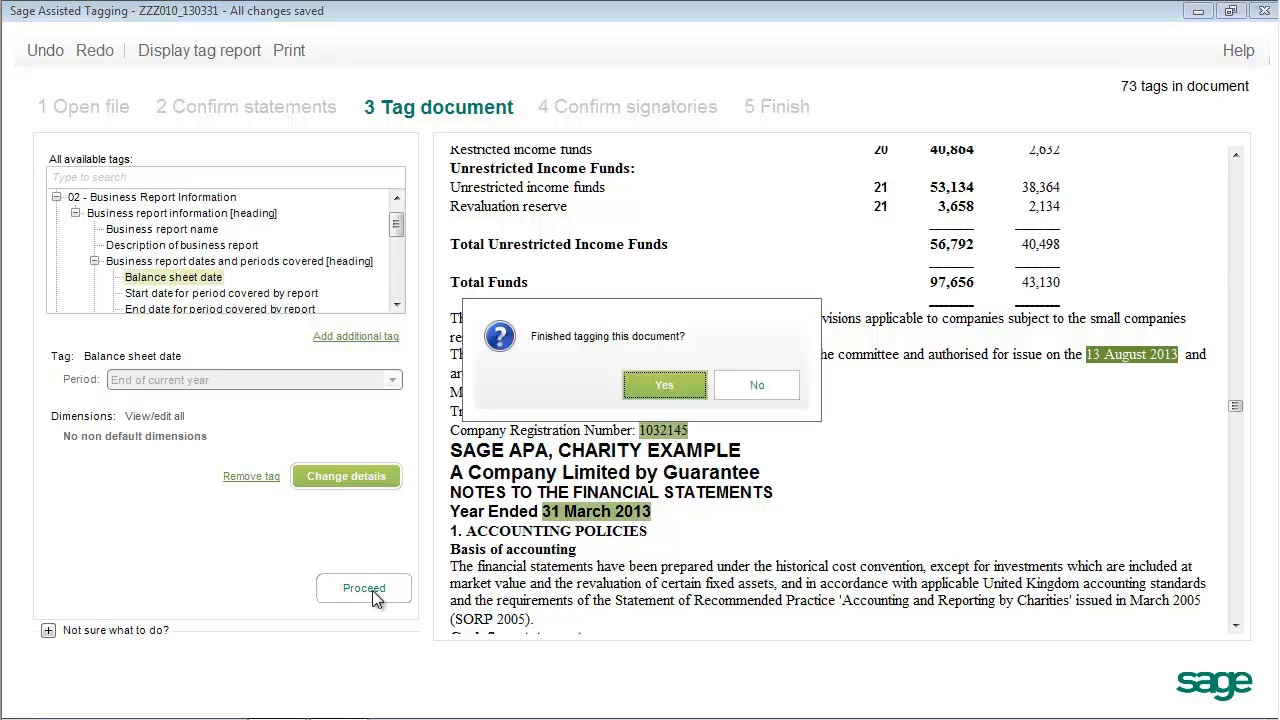
pyautogui.click(670, 389)
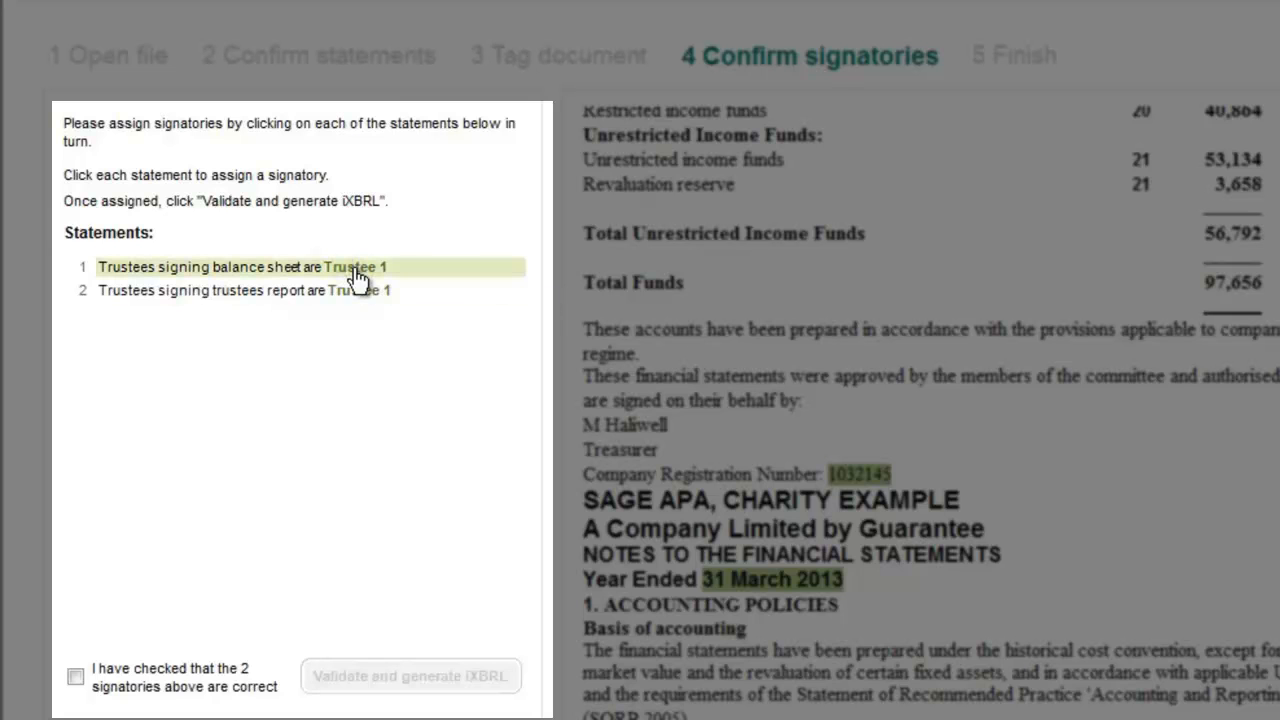
pyautogui.click(358, 279)
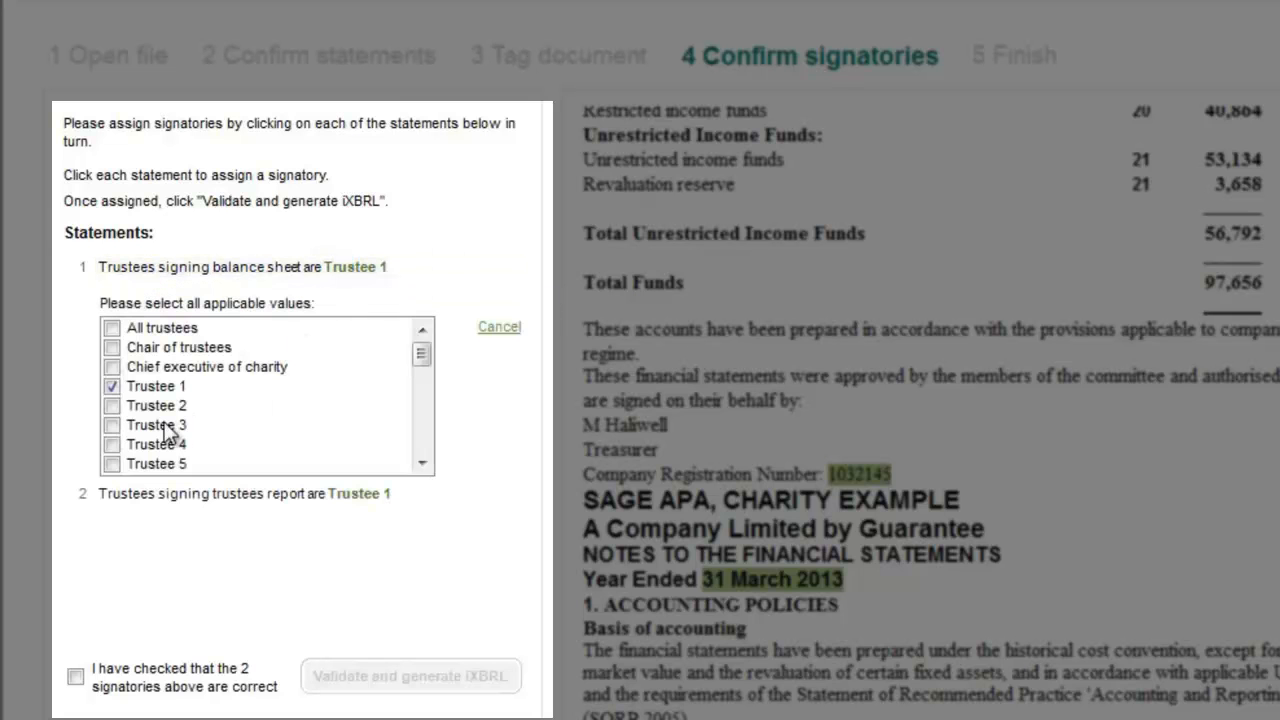
pyautogui.click(113, 426)
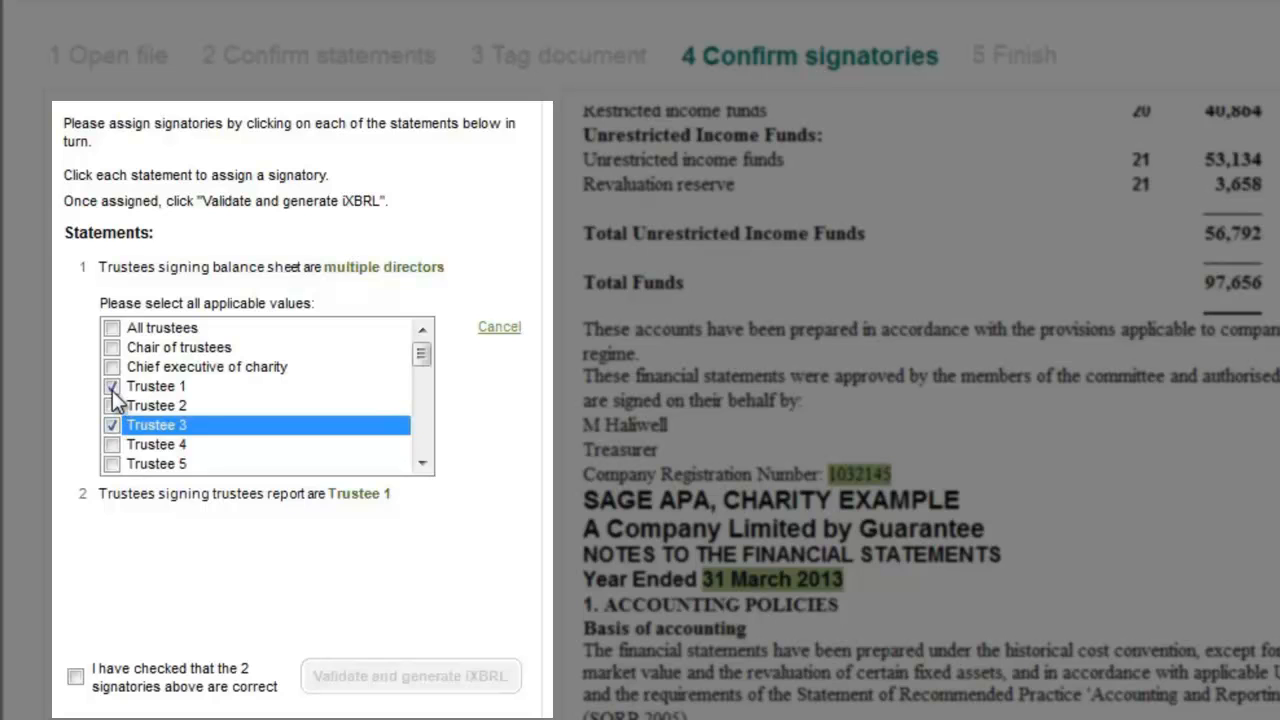
pyautogui.click(112, 387)
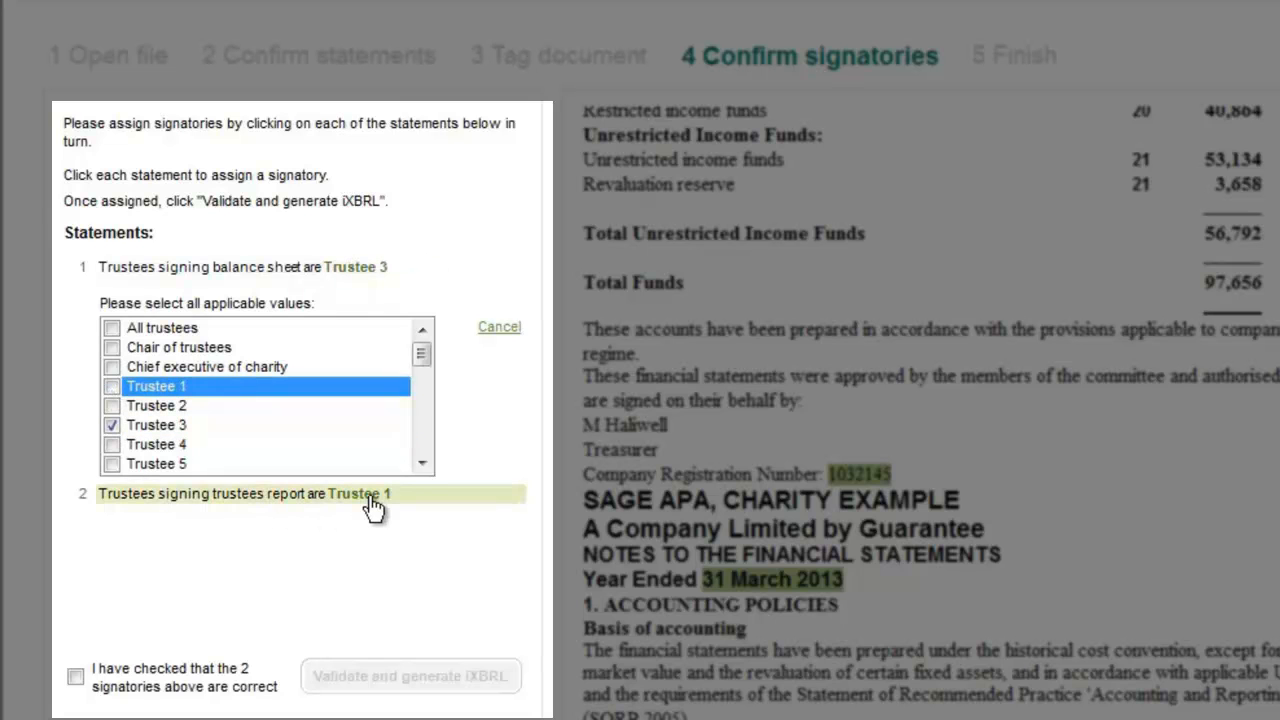
# Step: Assign only Chair of trustees as signing the trustees report, confirm both signatories are correct and validate and generate the iXBRL
pyautogui.click(372, 500)
pyautogui.click(112, 410)
pyautogui.click(114, 376)
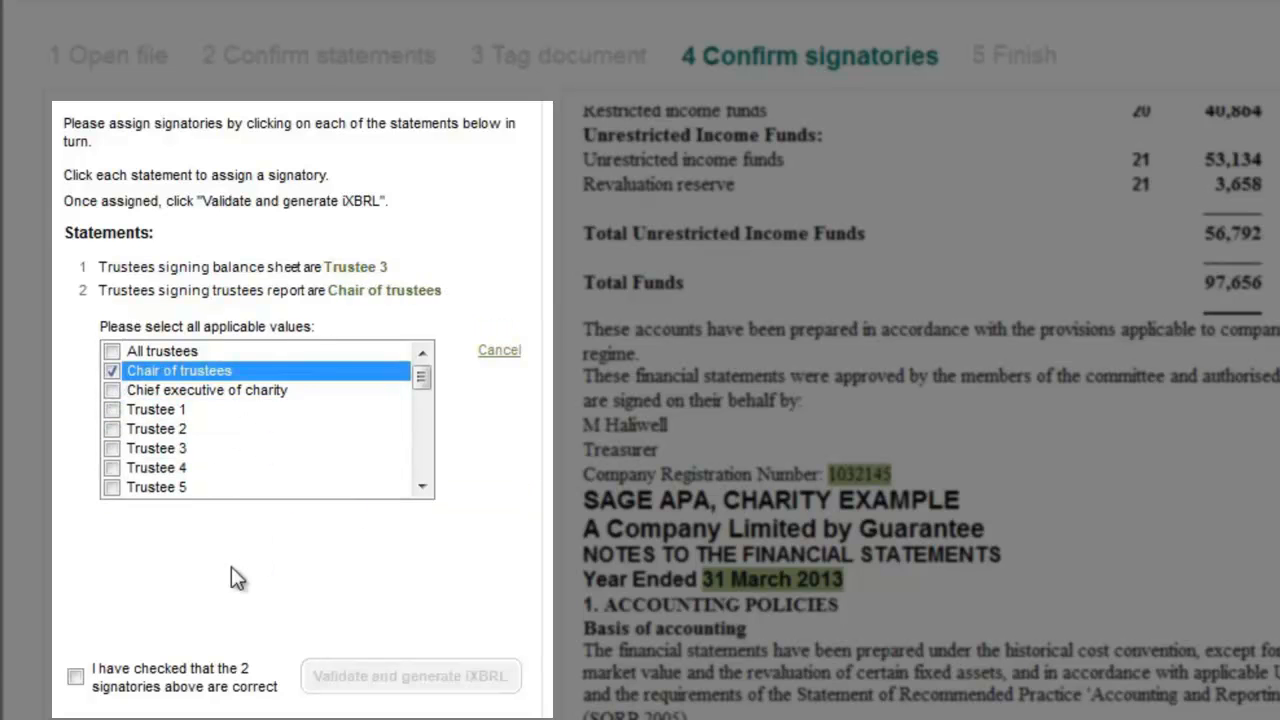
pyautogui.click(200, 694)
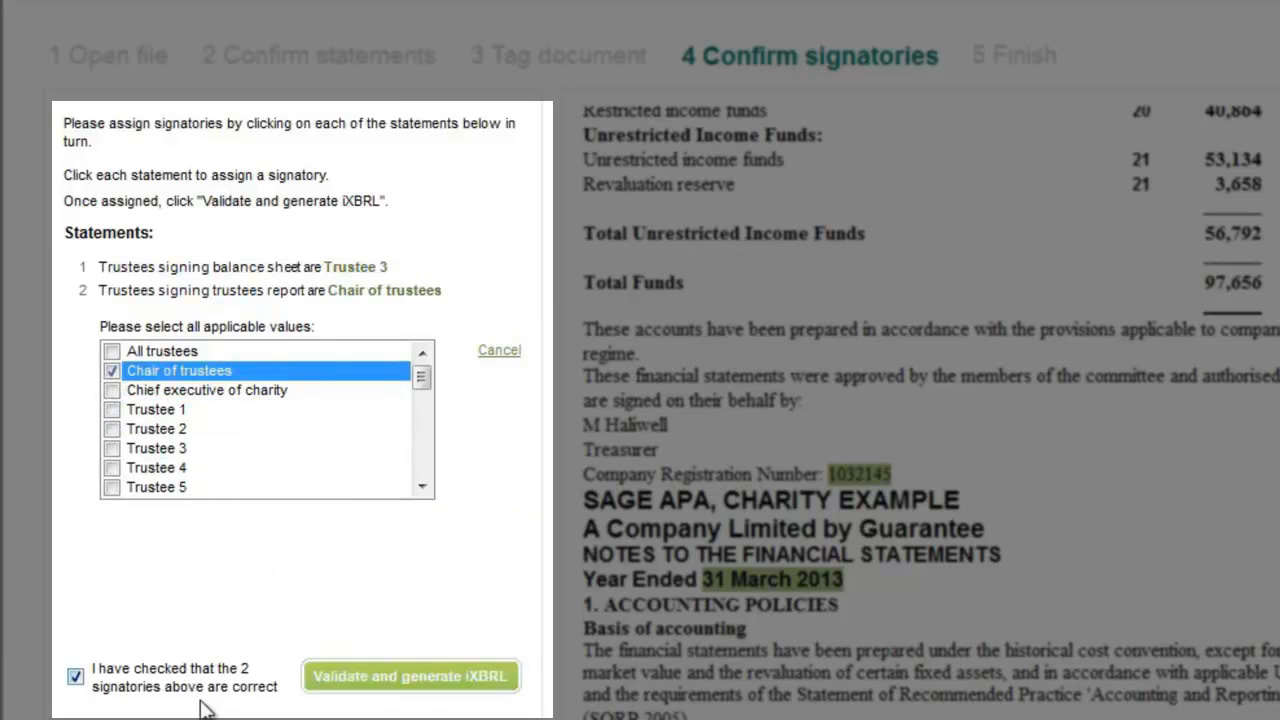
pyautogui.click(423, 682)
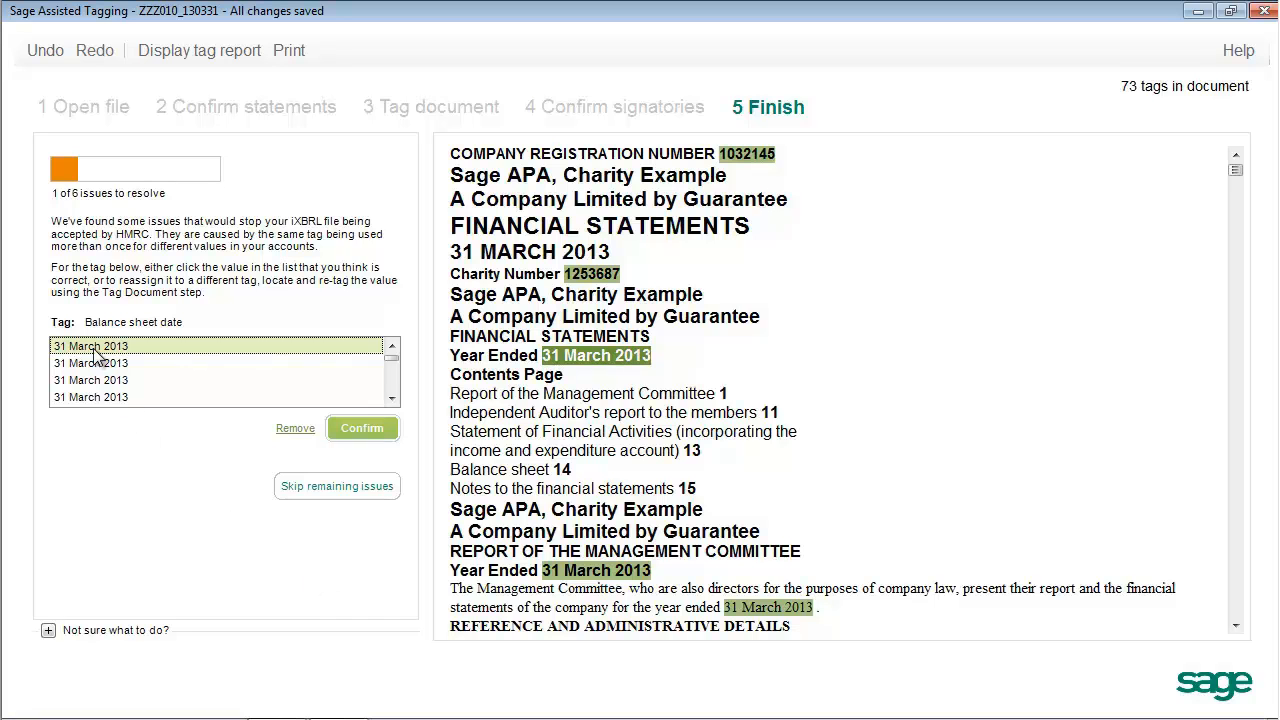
# Step: Resolve the balance sheet date issue by confirming the first 31 March 2013 value, and highlight Trustee 3 in the accounts
pyautogui.click(357, 438)
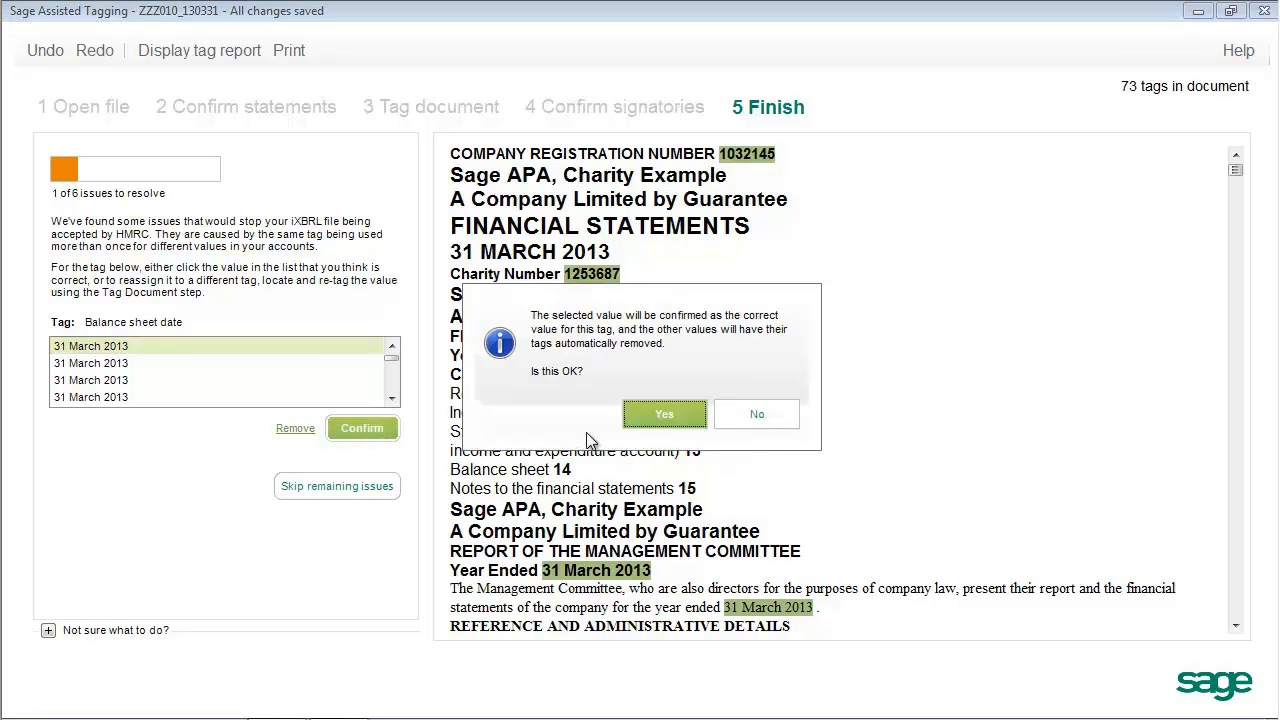
pyautogui.click(656, 416)
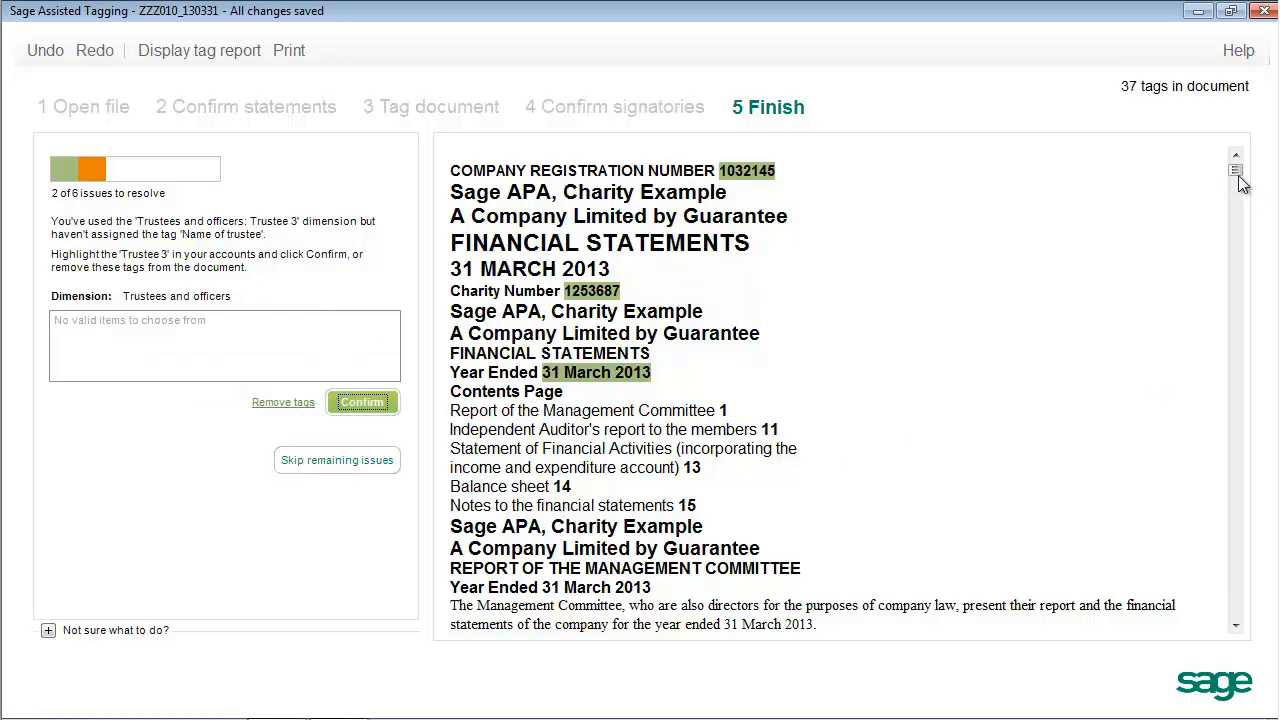
pyautogui.moveTo(1238, 178); pyautogui.dragTo(1238, 192)
pyautogui.moveTo(545, 444); pyautogui.dragTo(517, 444)
pyautogui.moveTo(519, 443); pyautogui.dragTo(494, 443)
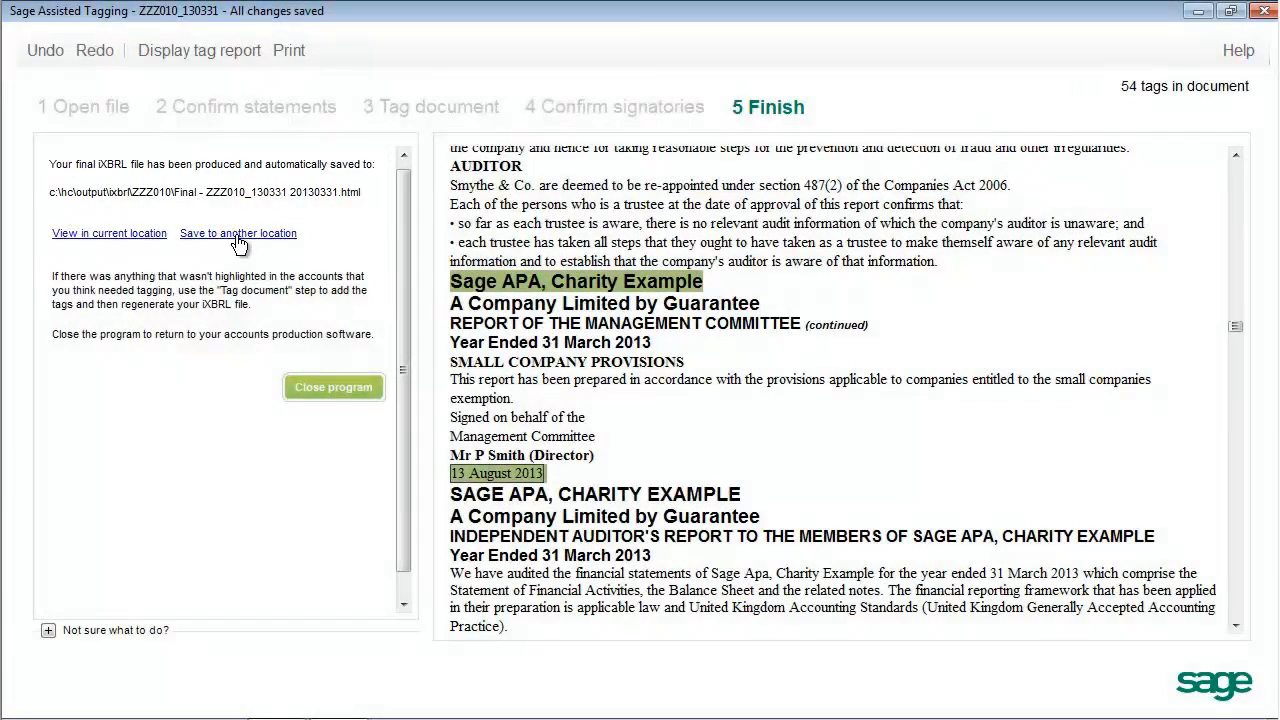
pyautogui.click(240, 238)
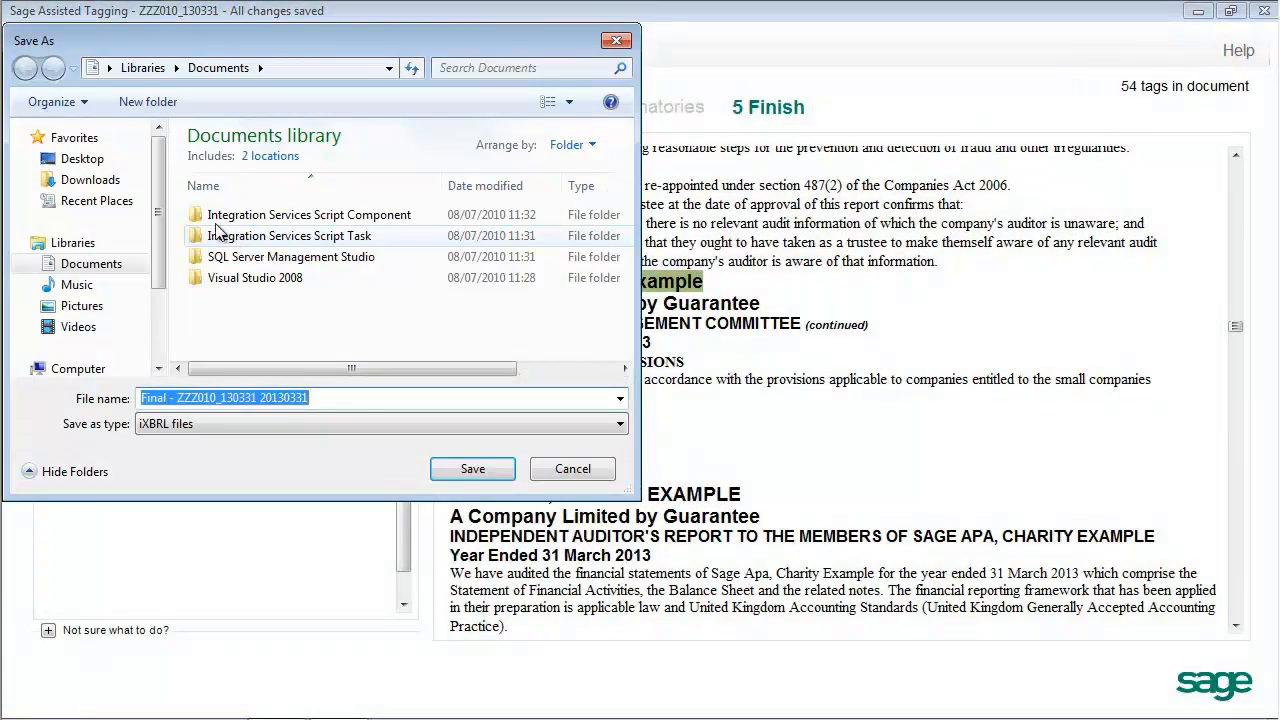
pyautogui.click(83, 162)
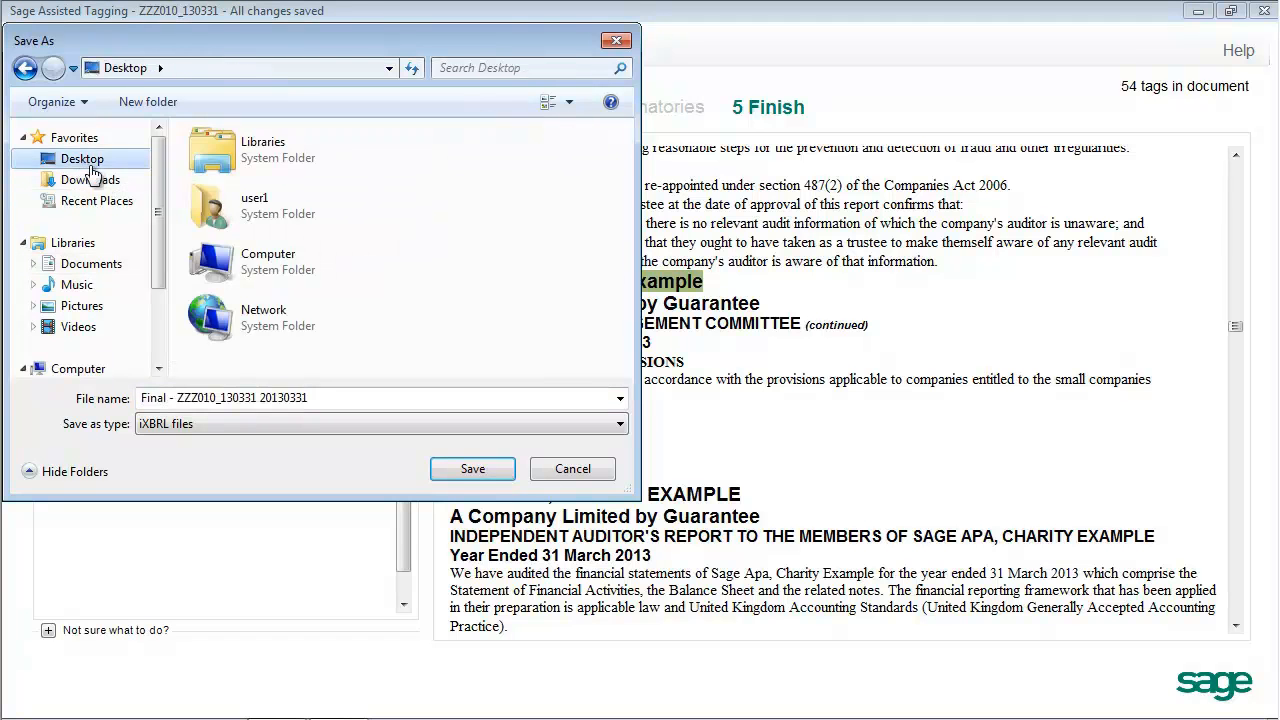
pyautogui.click(478, 472)
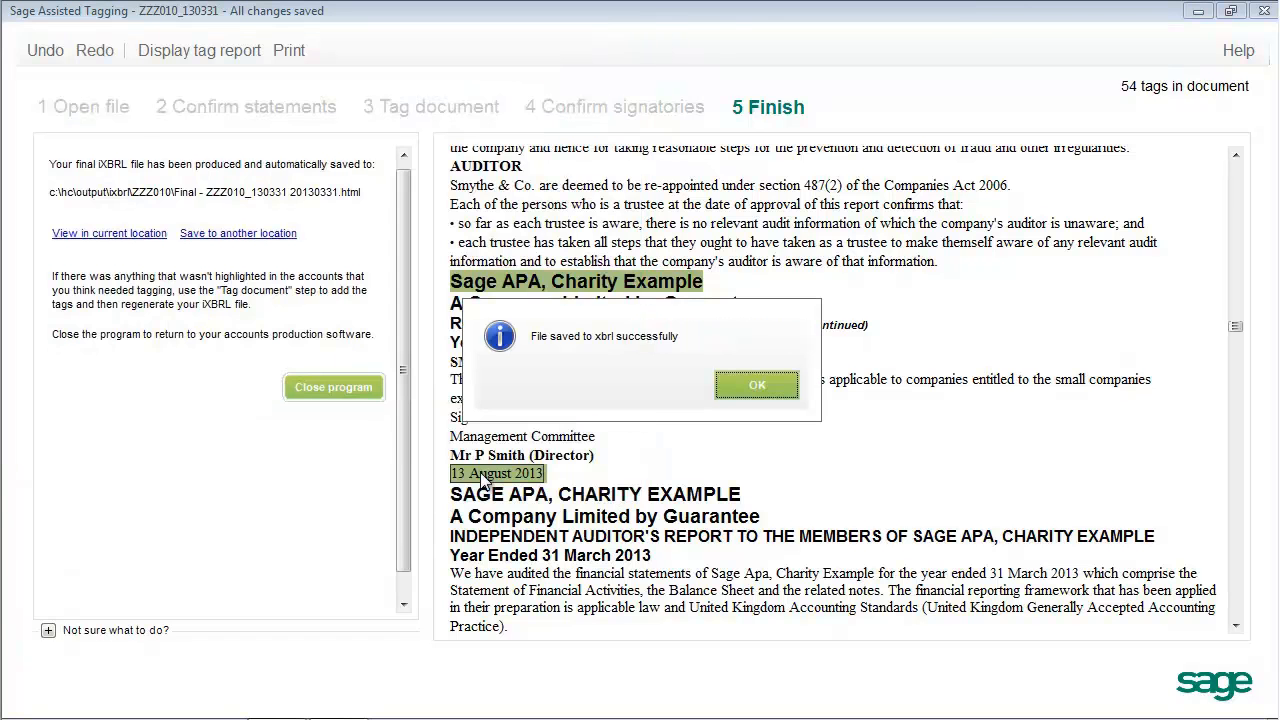
pyautogui.click(752, 383)
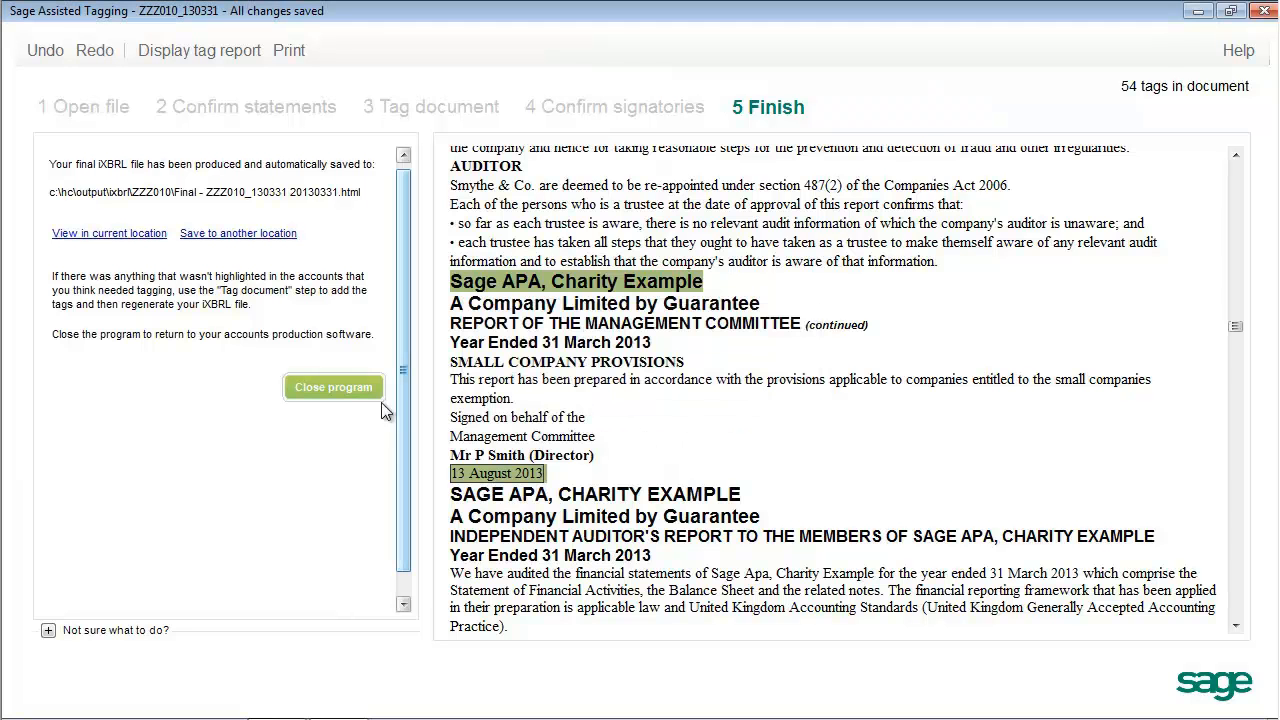
# Step: Close Sage Assisted Tagging and return to Sage Accounts Production Advanced
pyautogui.click(331, 387)
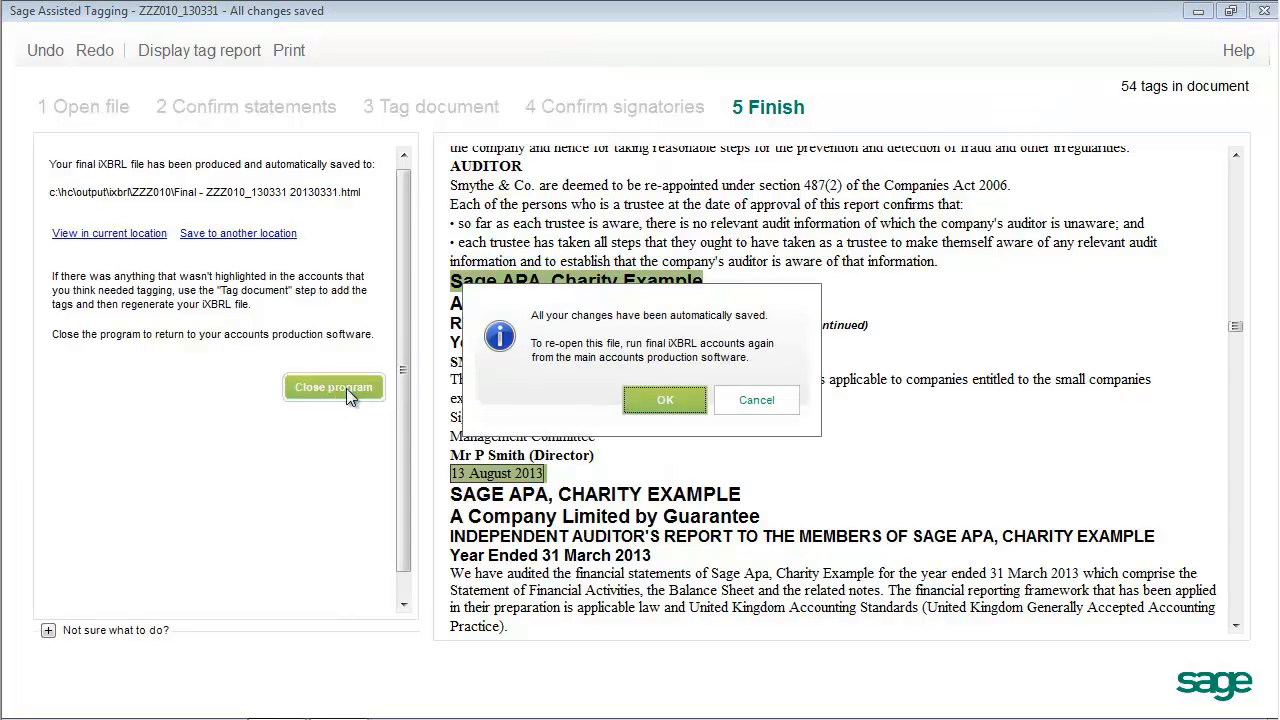
pyautogui.click(670, 401)
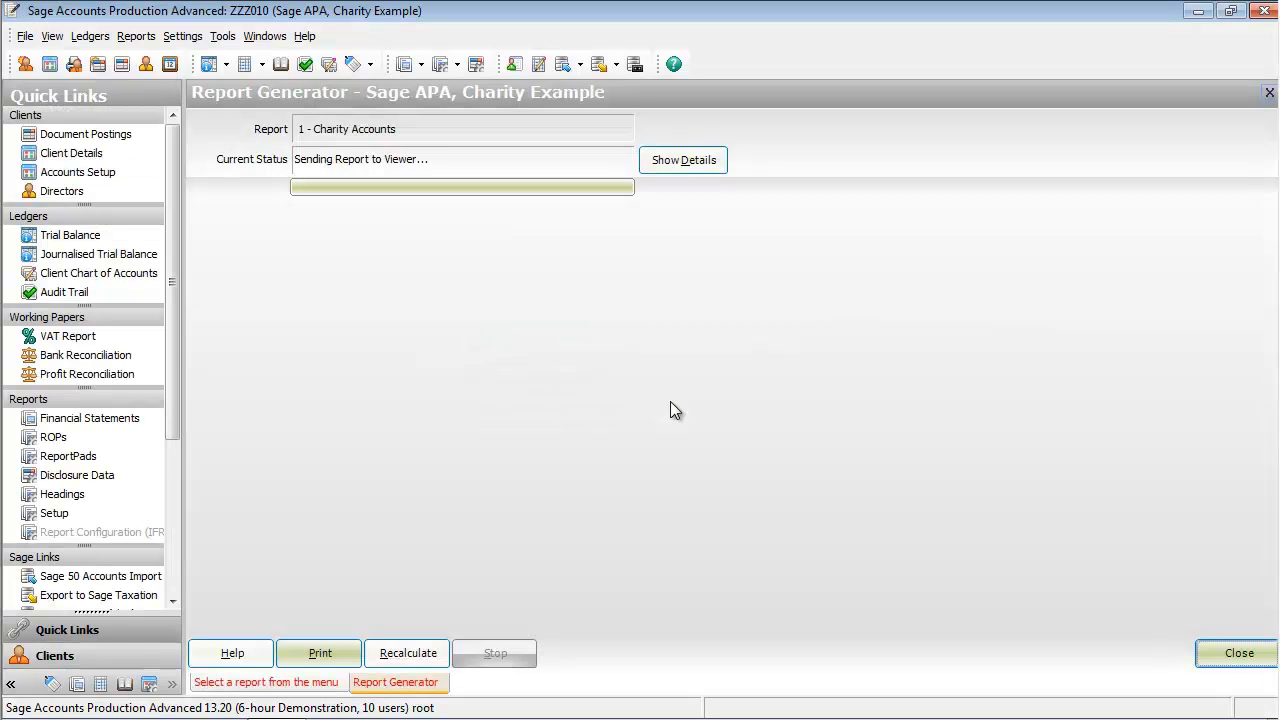
pyautogui.press('alt')
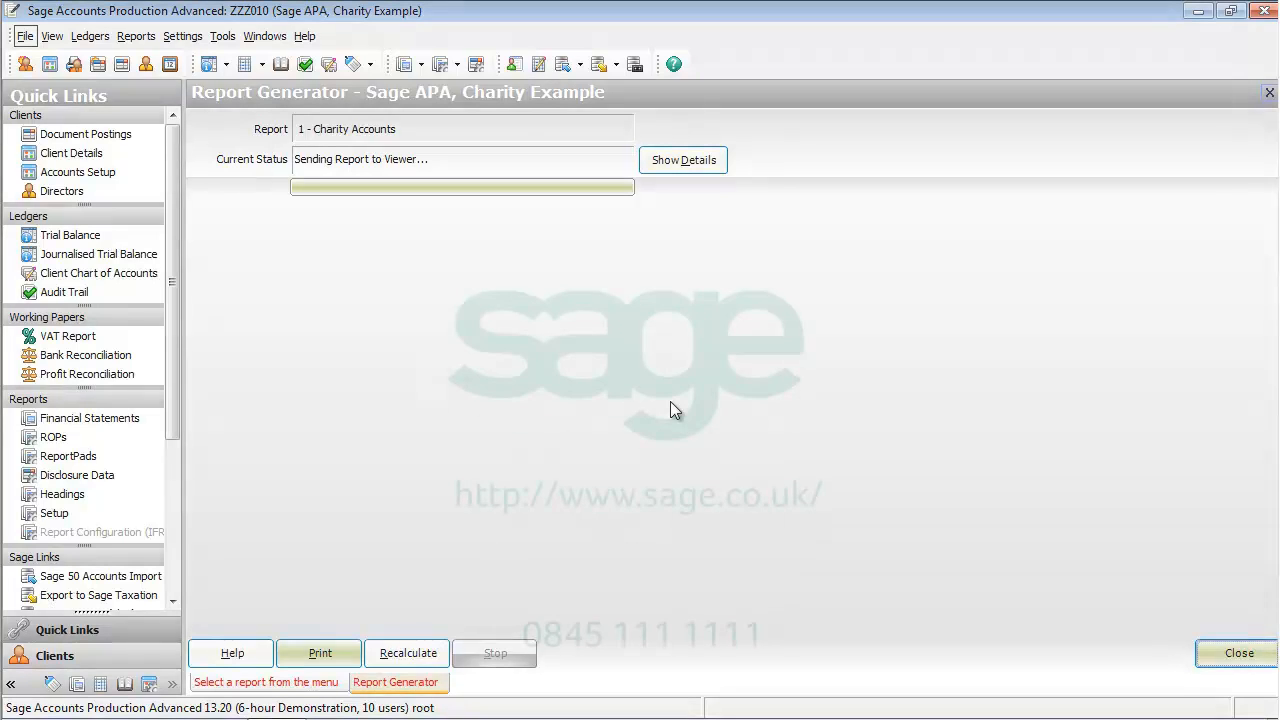